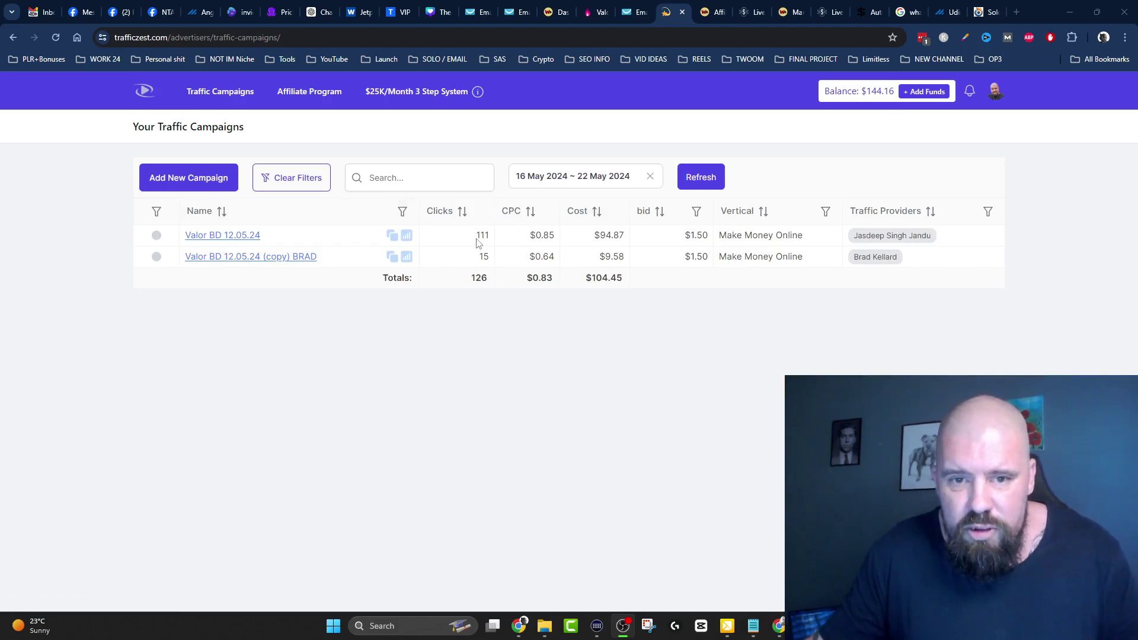
# Step: Examine the clicks, cost and CPC of the Valor BD 12.05.24 campaign
pyautogui.moveTo(479, 236); pyautogui.dragTo(496, 239)
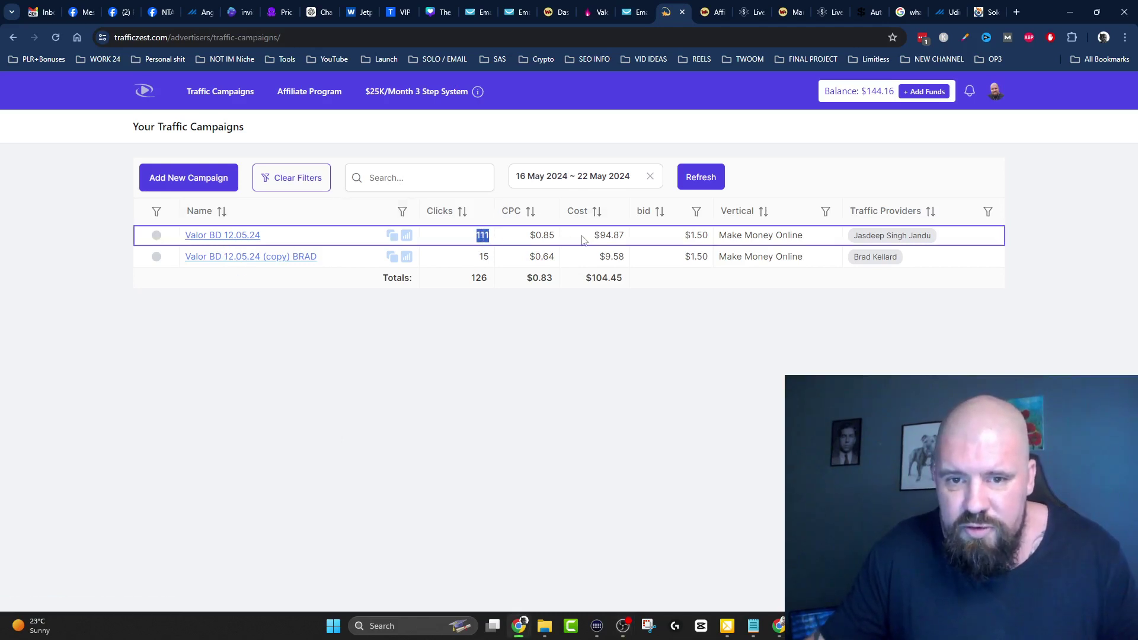
pyautogui.moveTo(596, 235); pyautogui.dragTo(636, 242)
pyautogui.moveTo(527, 235); pyautogui.dragTo(557, 238)
pyautogui.click(407, 396)
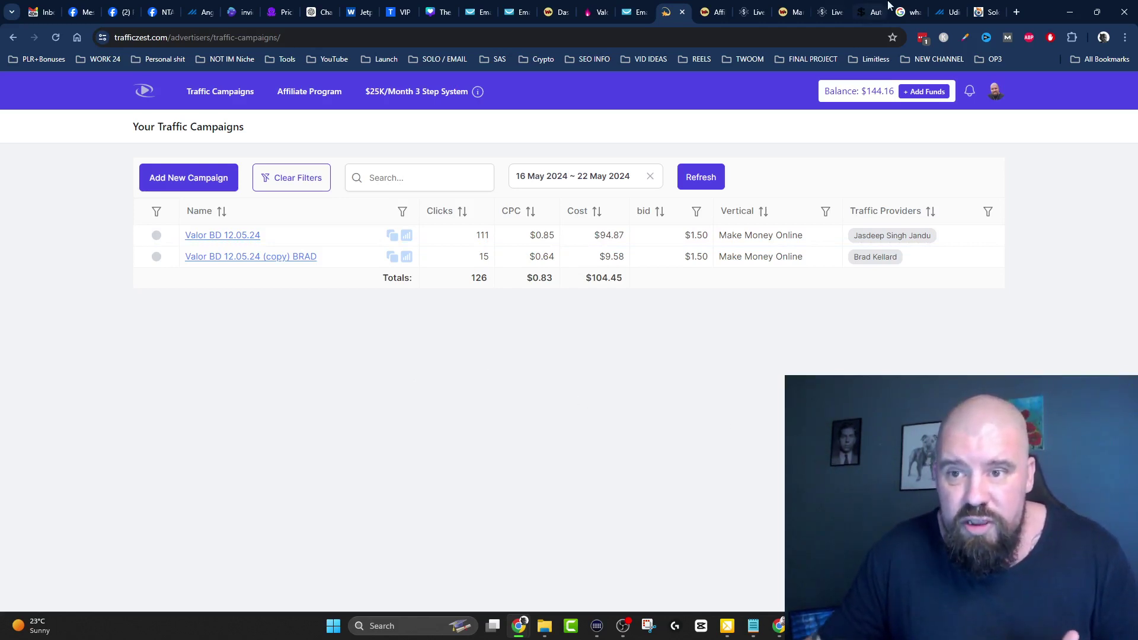
# Step: Review the Google answer on the percentage of 126 by 110 and the start of the Solo Ad Mastery: Overnight Hacks Edition page
pyautogui.click(907, 10)
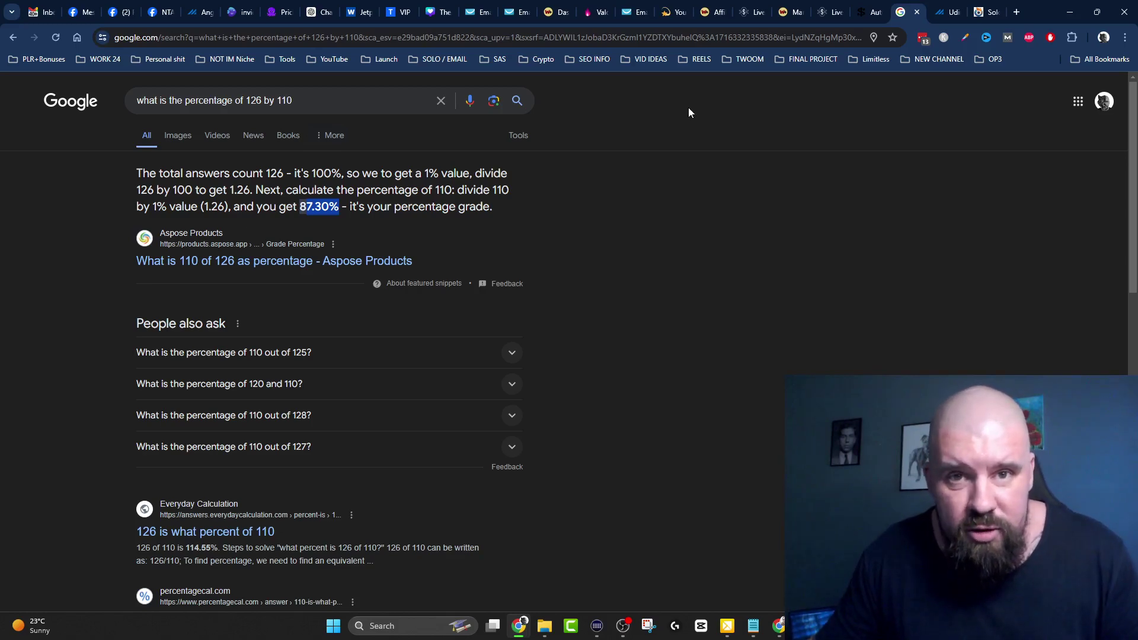
pyautogui.click(982, 7)
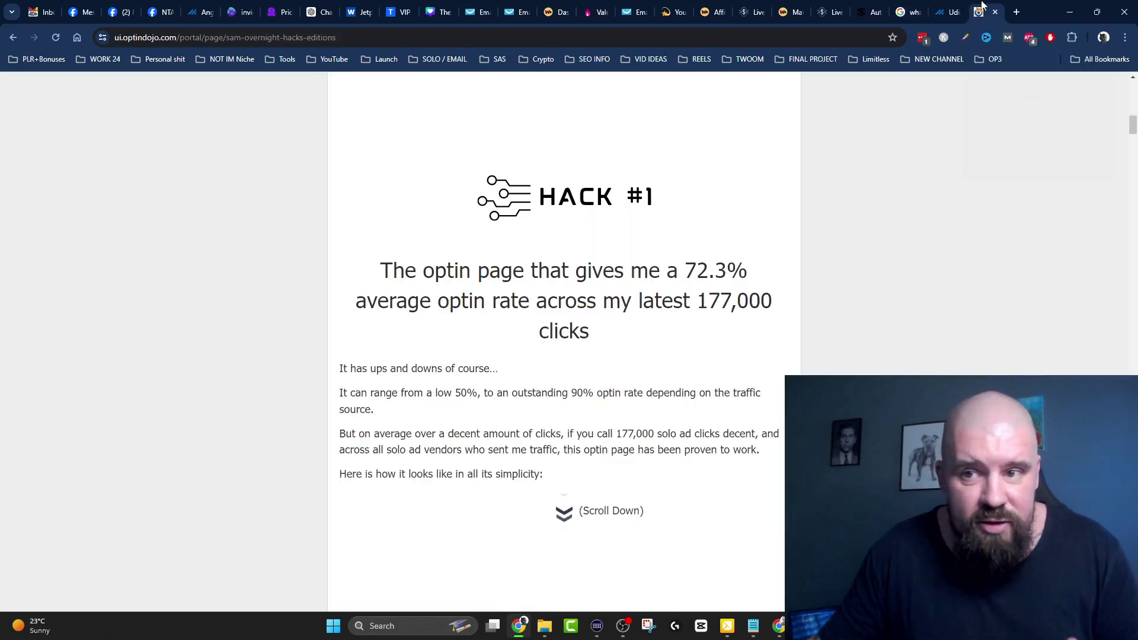
pyautogui.scroll(5, 660, 274)
pyautogui.scroll(10, 660, 275)
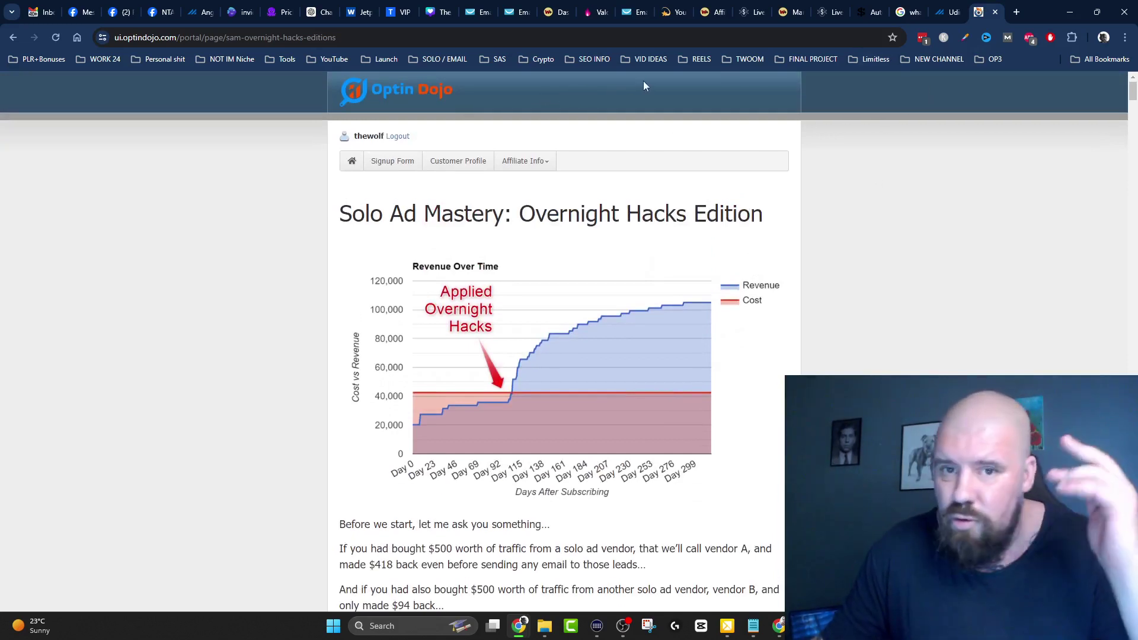
# Step: Start a new traffic campaign in TrafficZest and name it AAI 22/05/24 LL
pyautogui.click(683, 5)
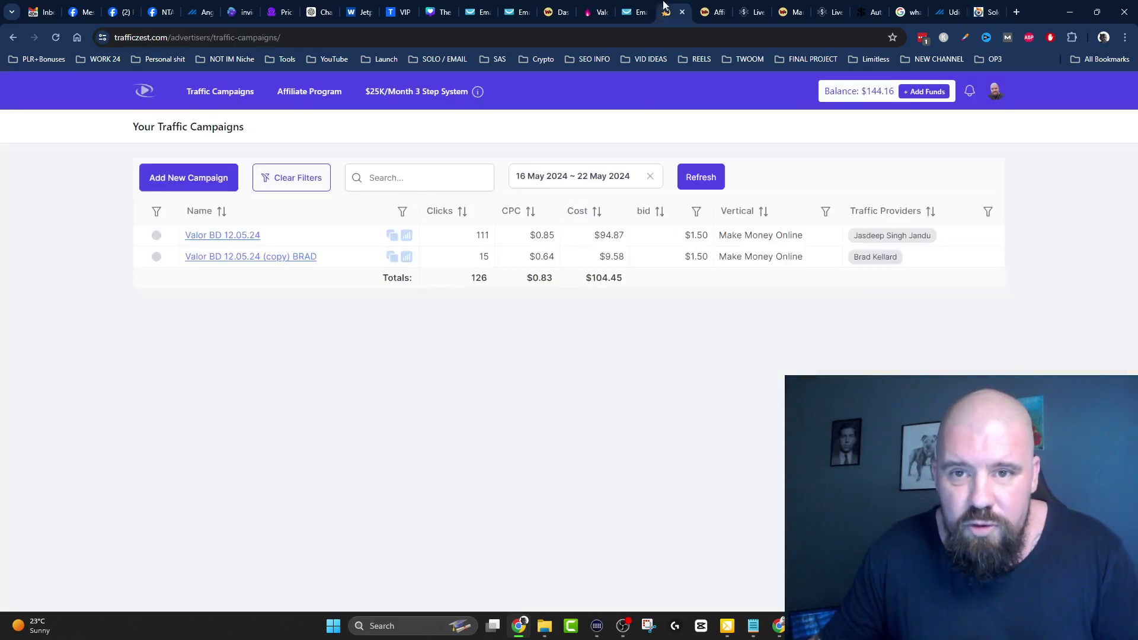
pyautogui.click(197, 176)
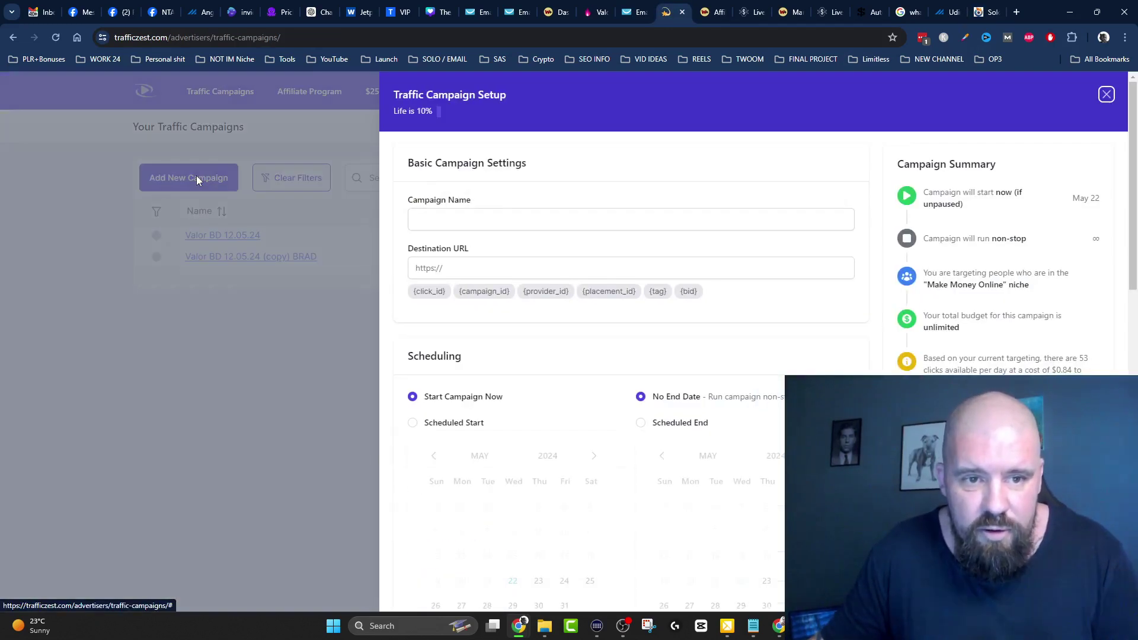
pyautogui.click(433, 219)
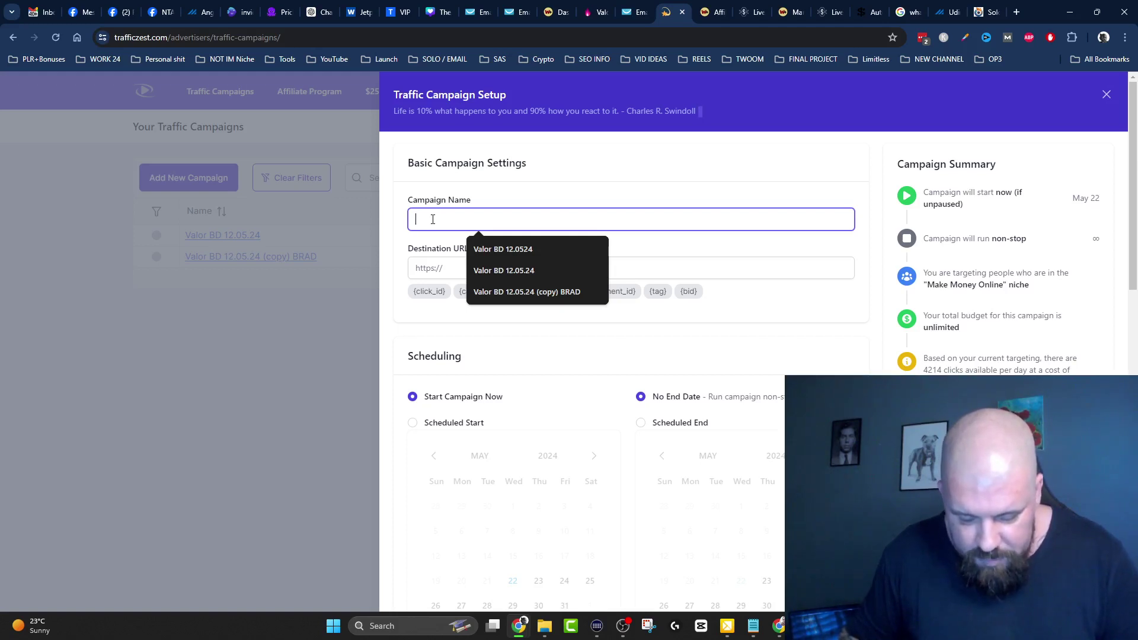
pyautogui.write('AAI')
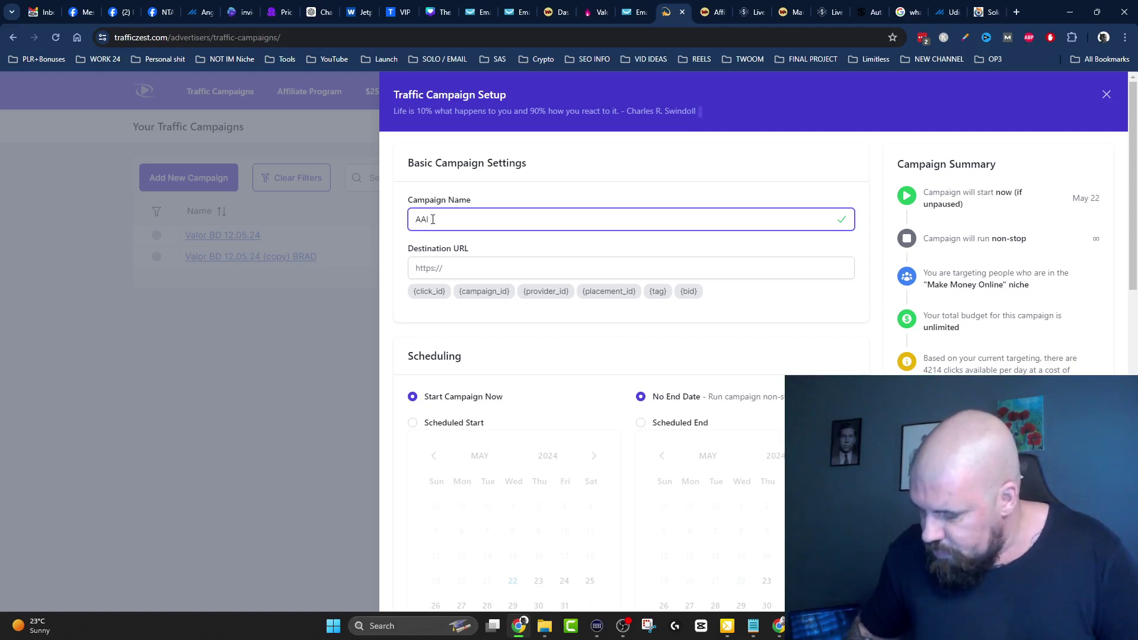
pyautogui.write('/05')
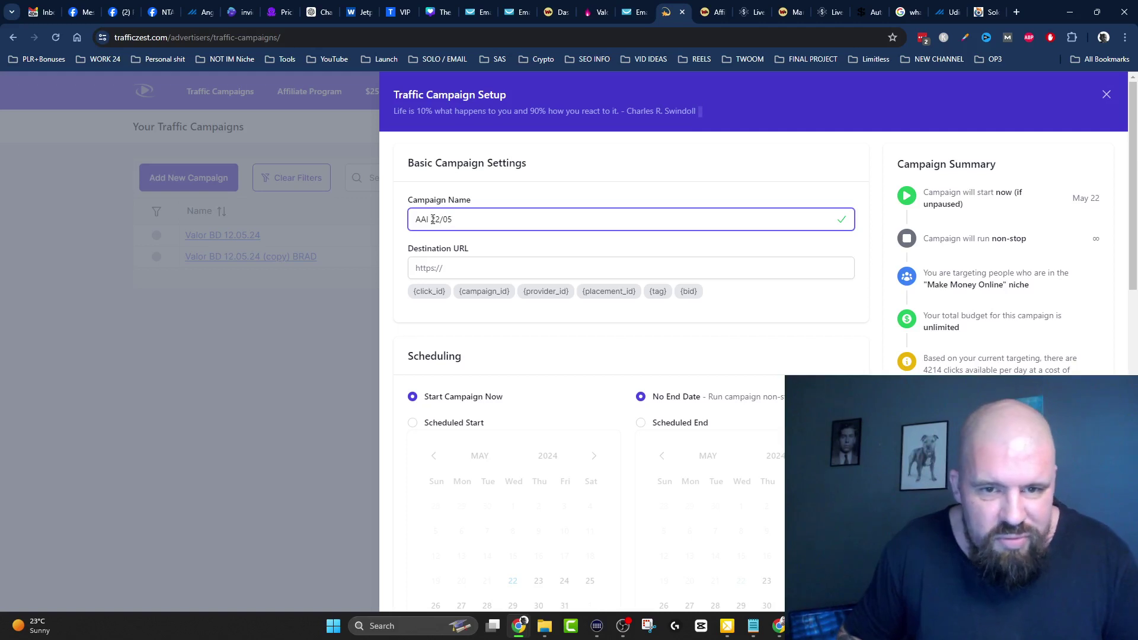
pyautogui.write('/')
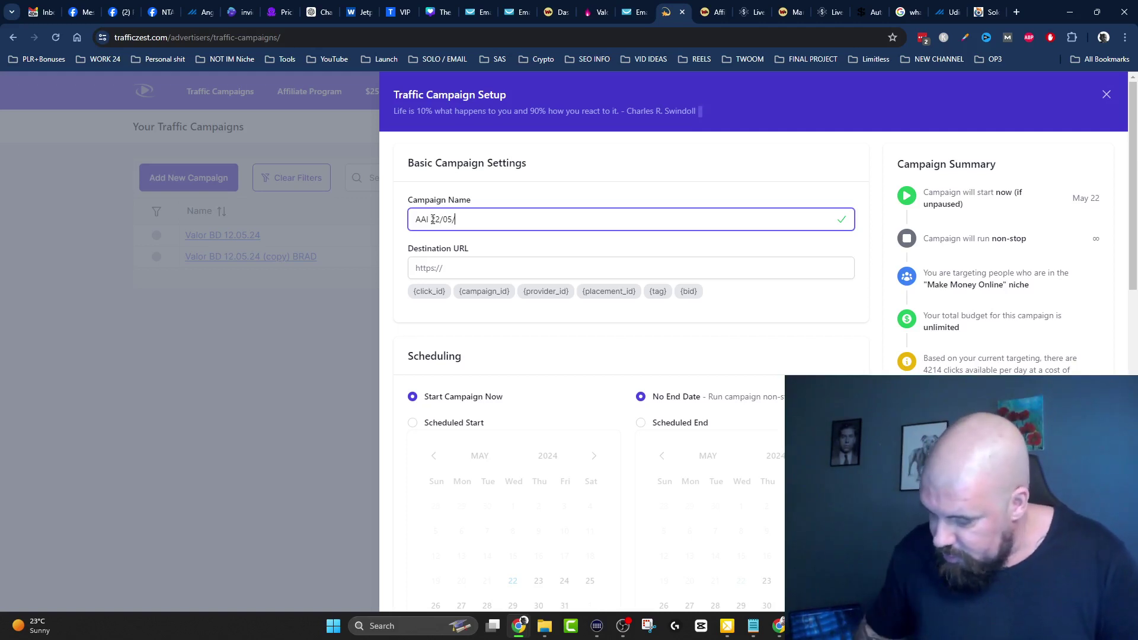
pyautogui.write('24')
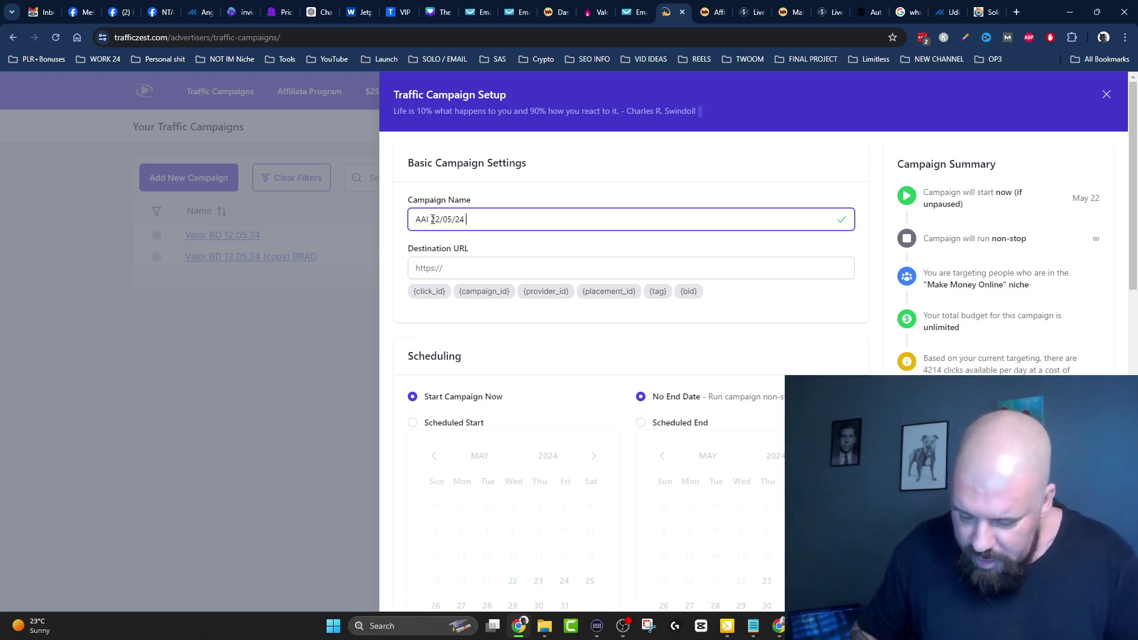
pyautogui.write('LL')
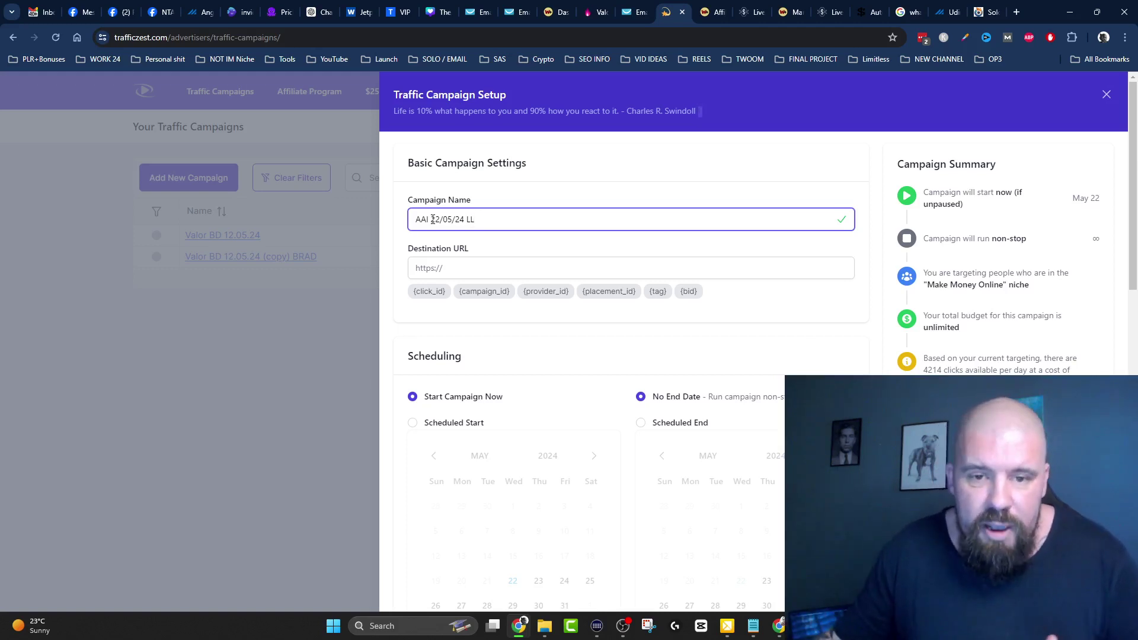
pyautogui.click(753, 626)
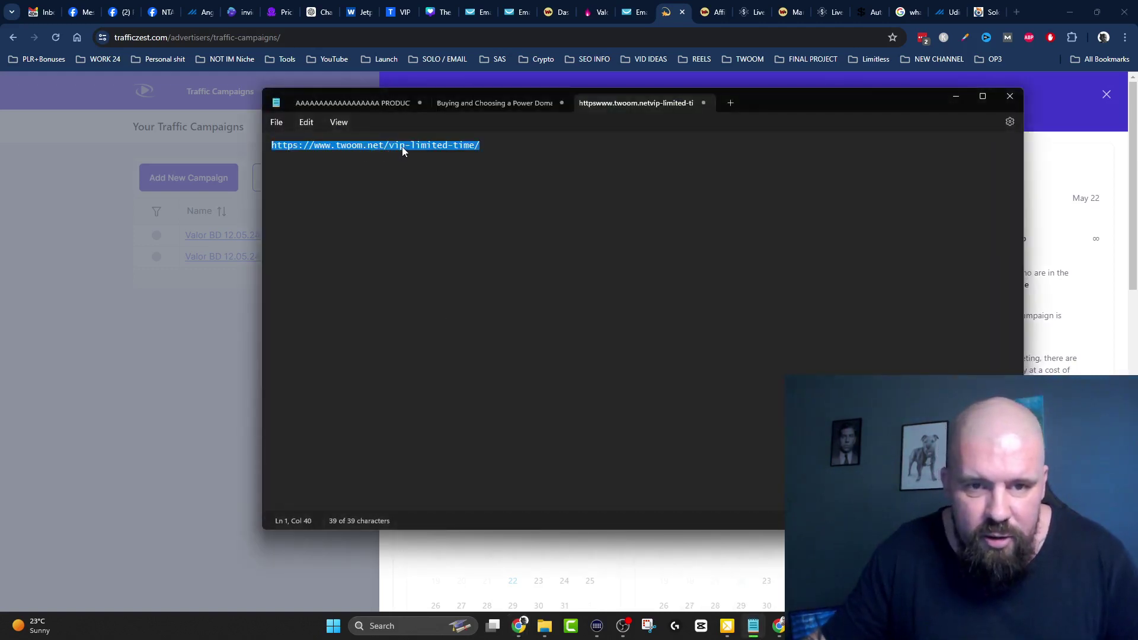
pyautogui.rightClick(401, 147)
pyautogui.click(440, 211)
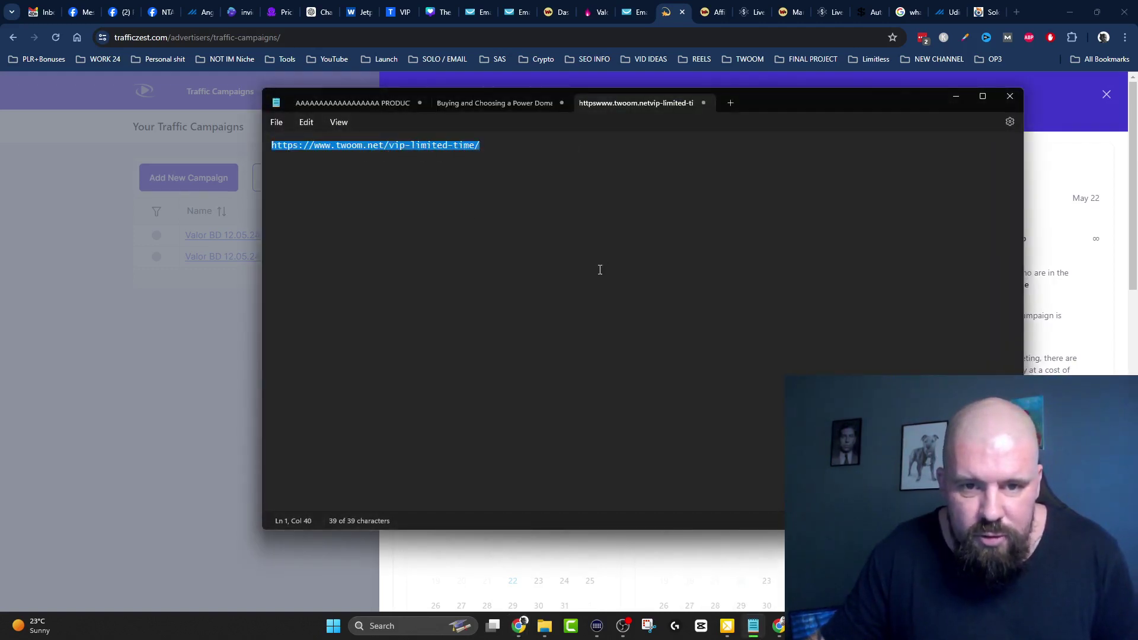
pyautogui.hotkey('alt', 'Tab')
pyautogui.rightClick(446, 268)
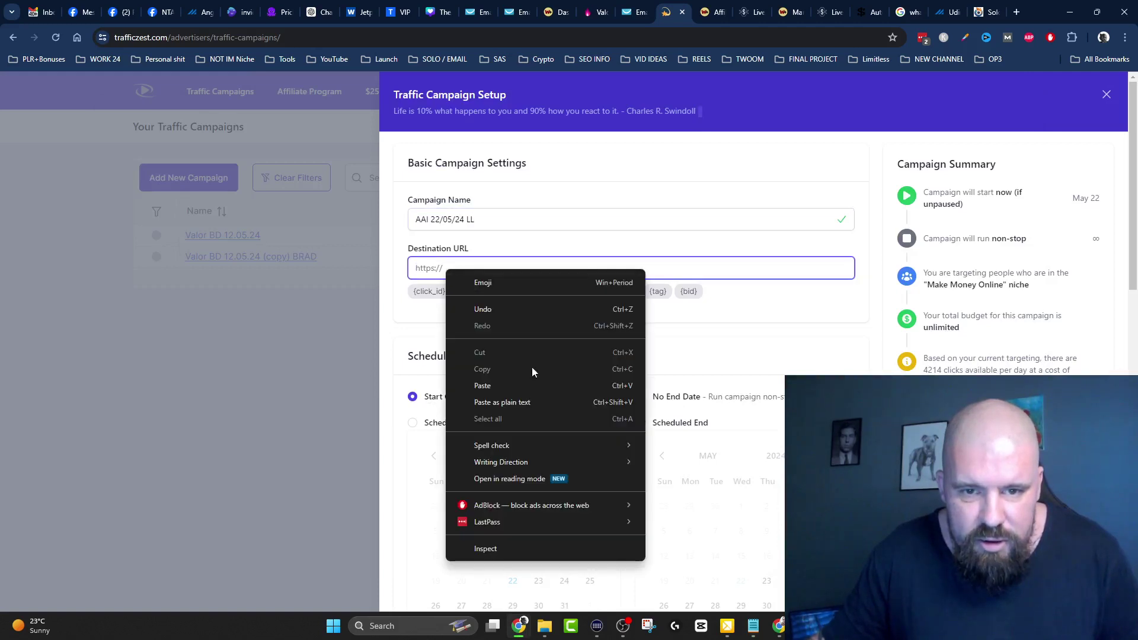
pyautogui.click(496, 383)
# Step: Choose Make Money Online as the vertical in the campaign's allowed traffic targeting
pyautogui.scroll(-4, 734, 308)
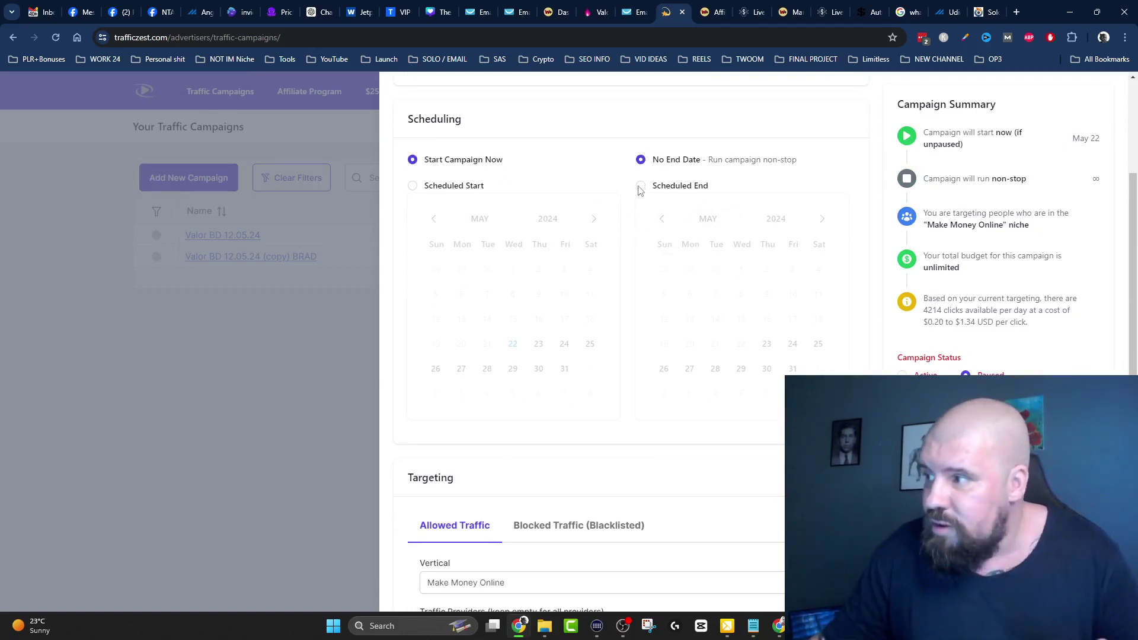
pyautogui.scroll(-1, 643, 191)
pyautogui.scroll(-5, 569, 227)
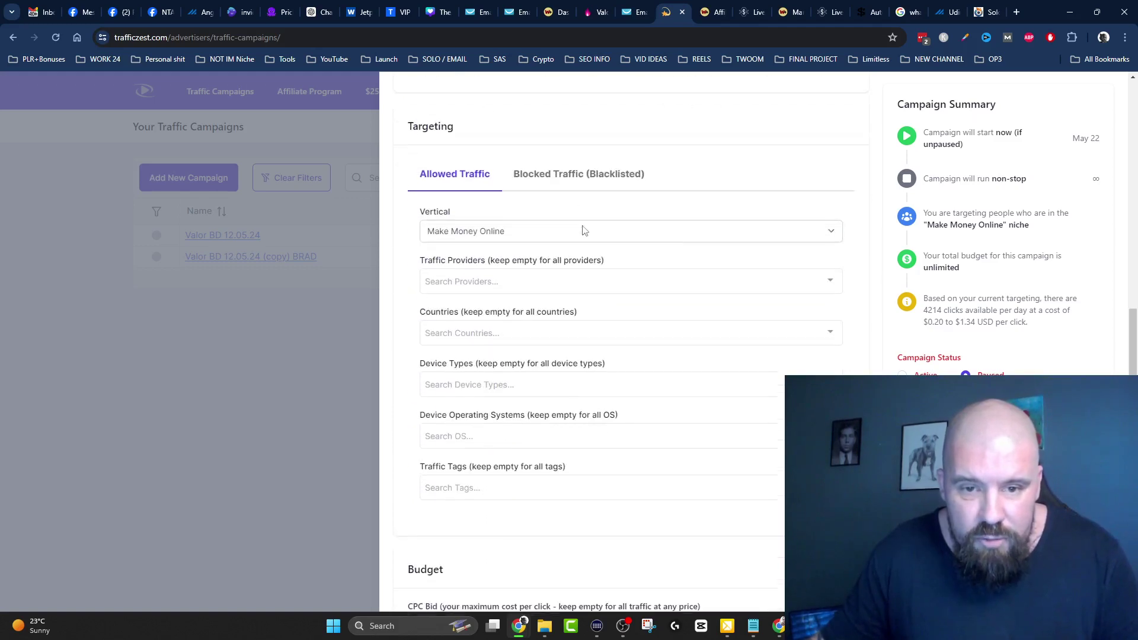
pyautogui.click(557, 230)
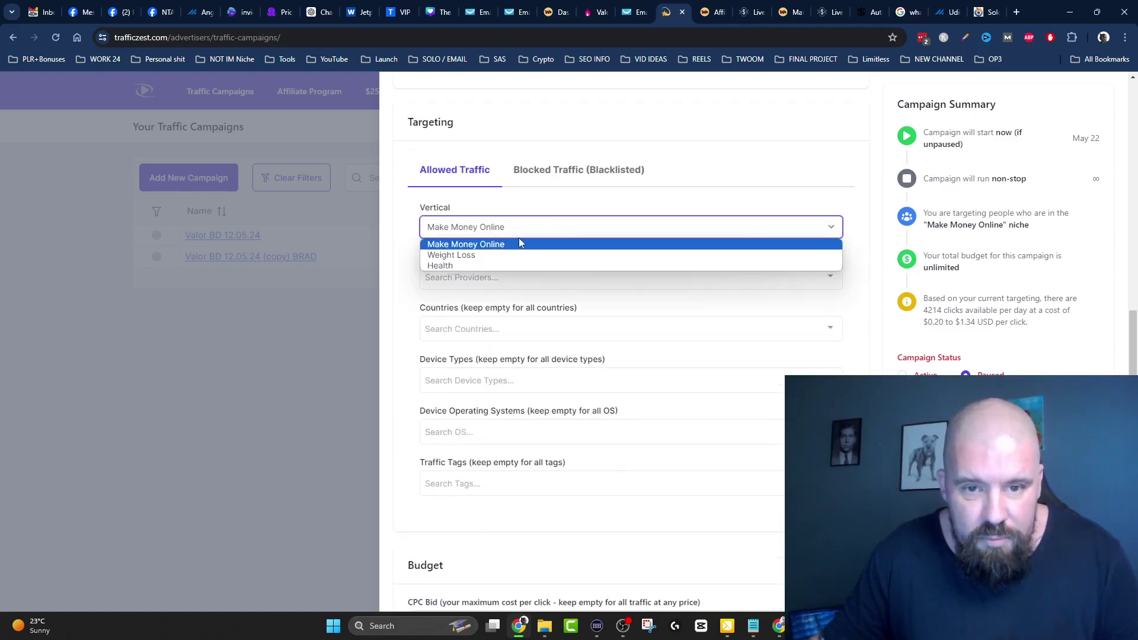
pyautogui.click(497, 248)
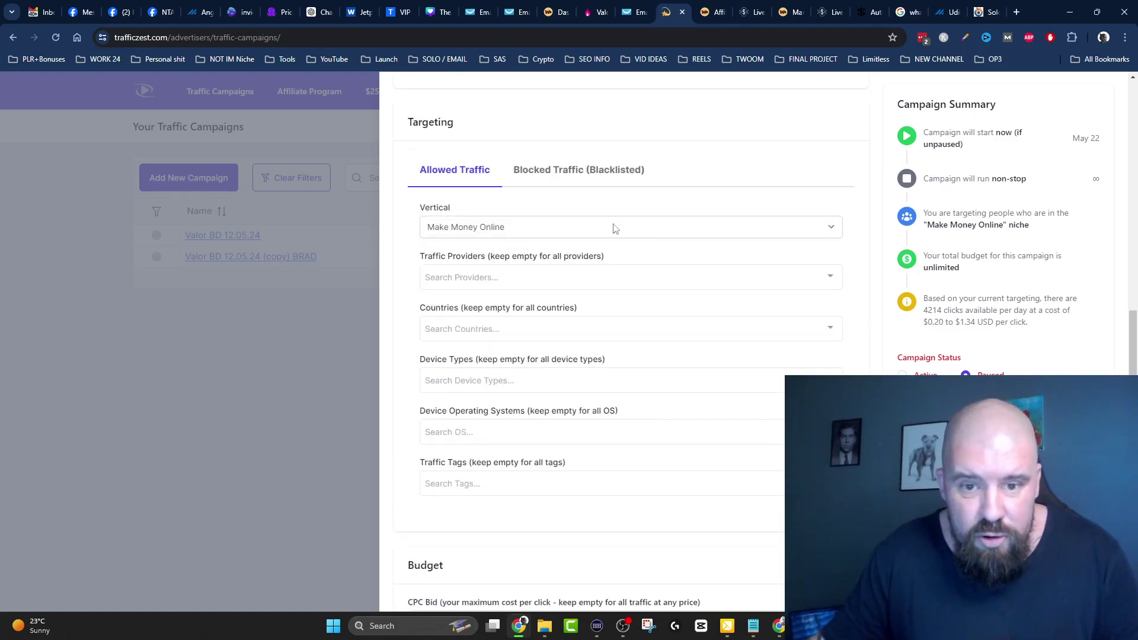
pyautogui.click(557, 227)
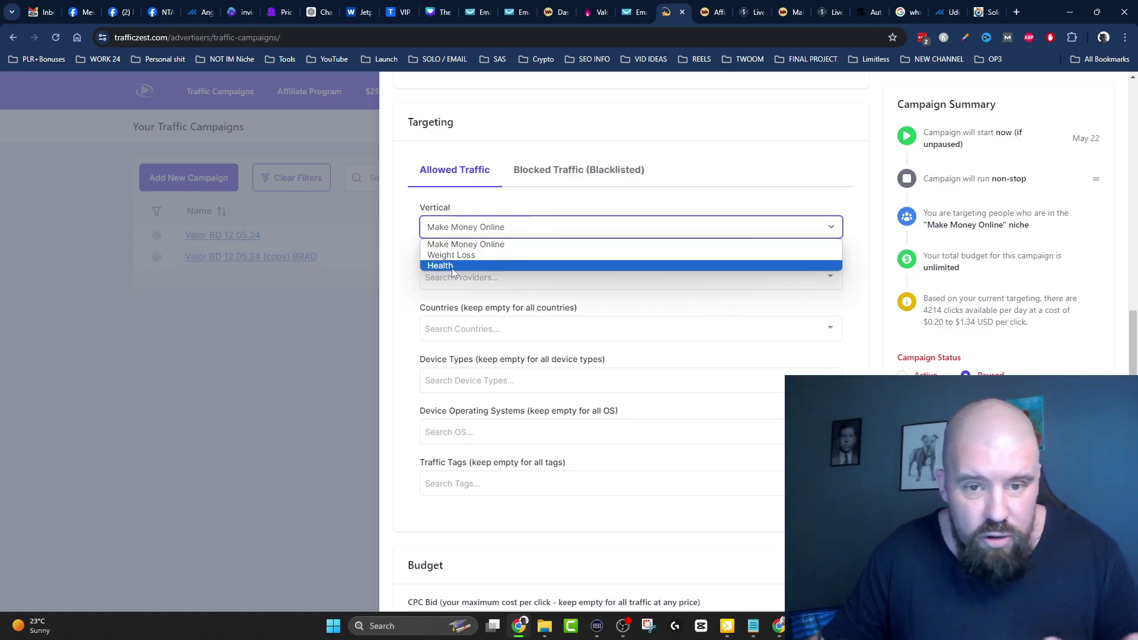
pyautogui.click(866, 209)
# Step: Restrict the traffic providers to the one used by the original Valor BD 12.05.24 campaign
pyautogui.scroll(-1, 869, 204)
pyautogui.scroll(-3, 870, 204)
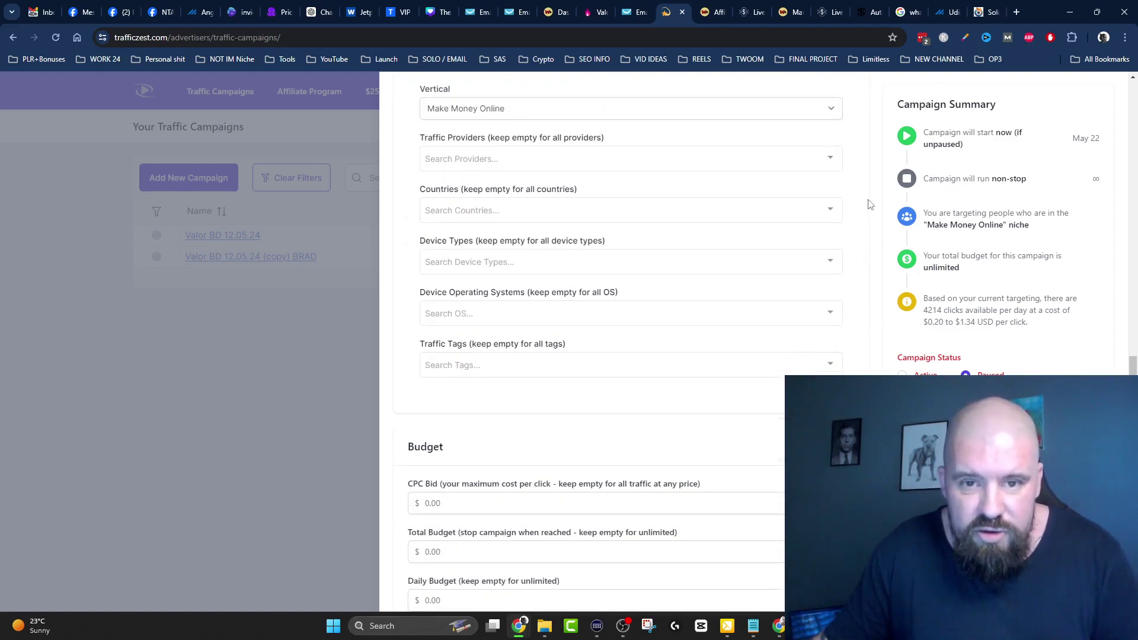
pyautogui.click(520, 161)
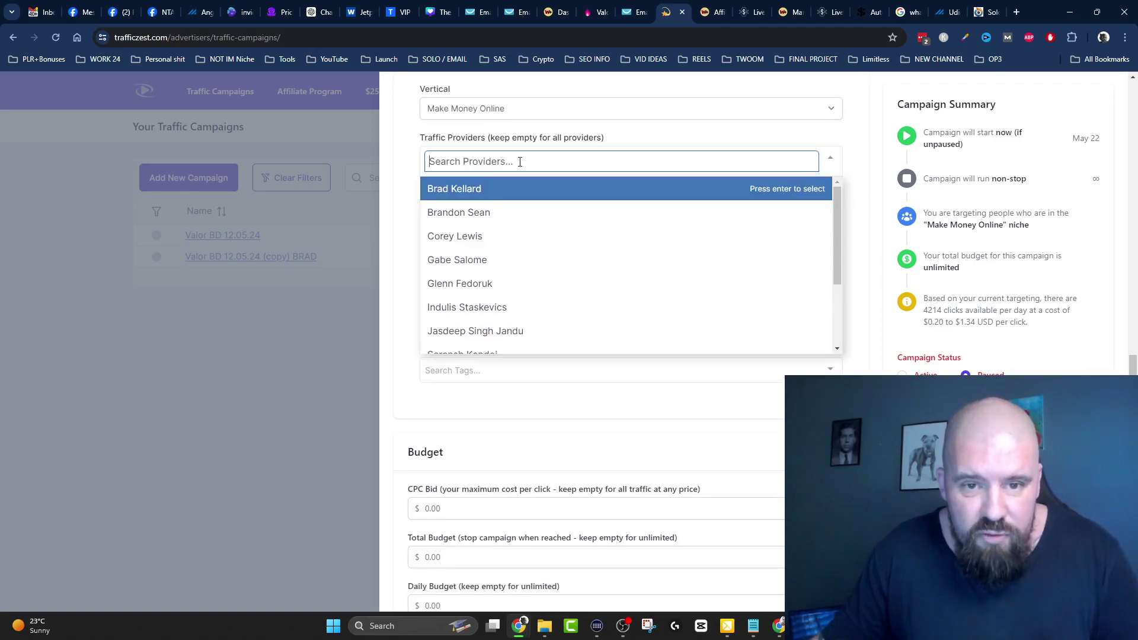
pyautogui.scroll(-3, 485, 198)
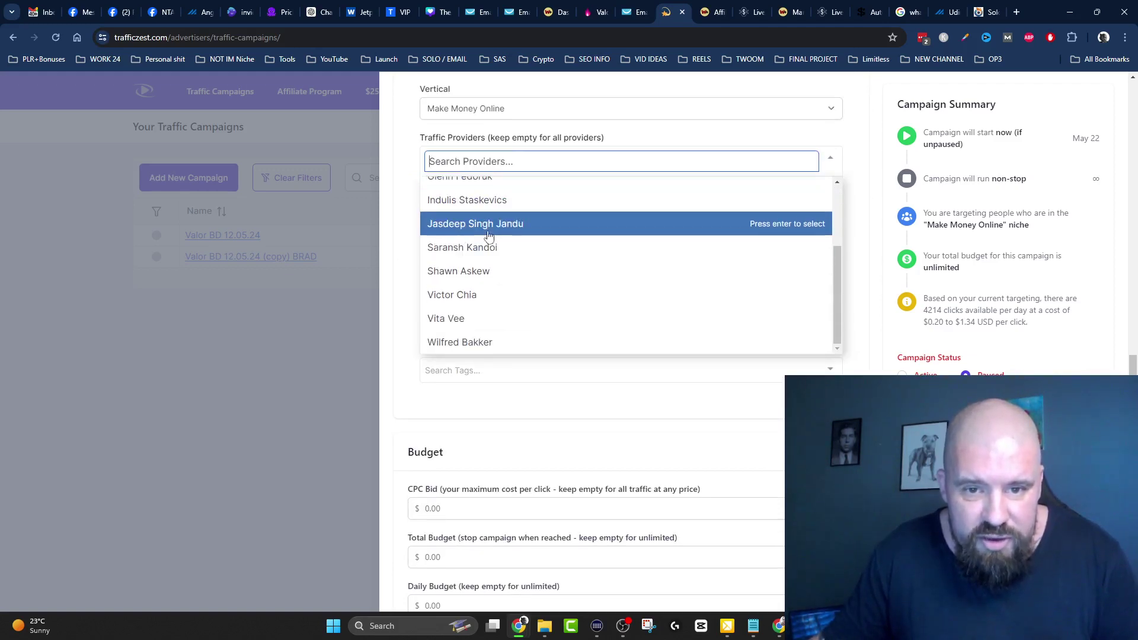
pyautogui.click(500, 230)
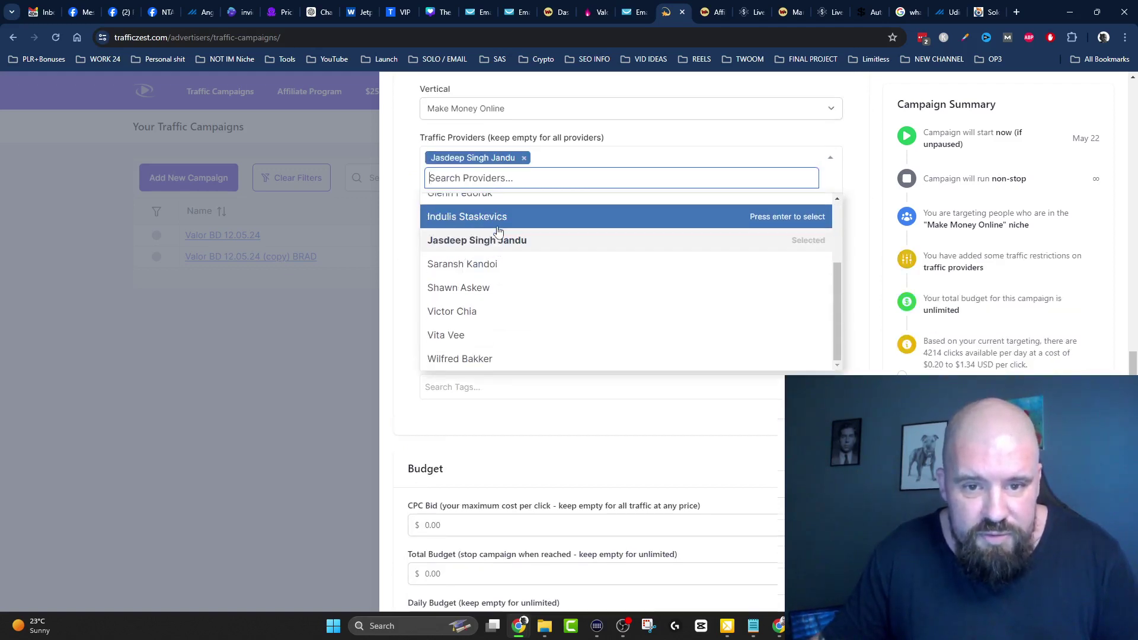
pyautogui.click(862, 174)
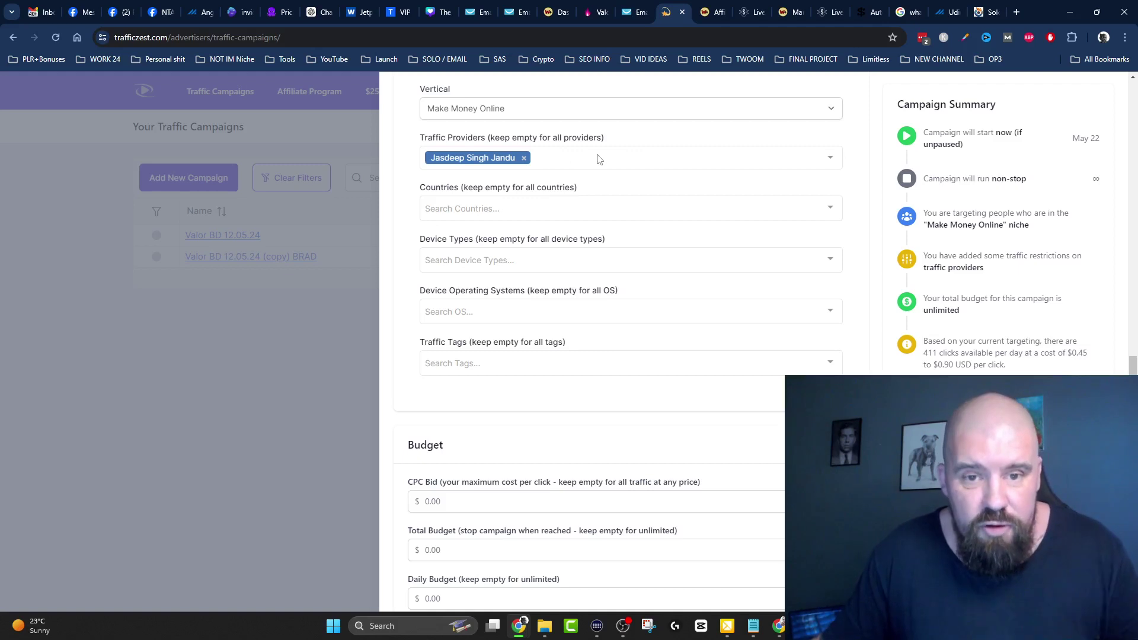
# Step: Add the English Tier 1 countries and remove Australia, Canada, New Zealand and the United Kingdom to target only the United States of America
pyautogui.click(497, 212)
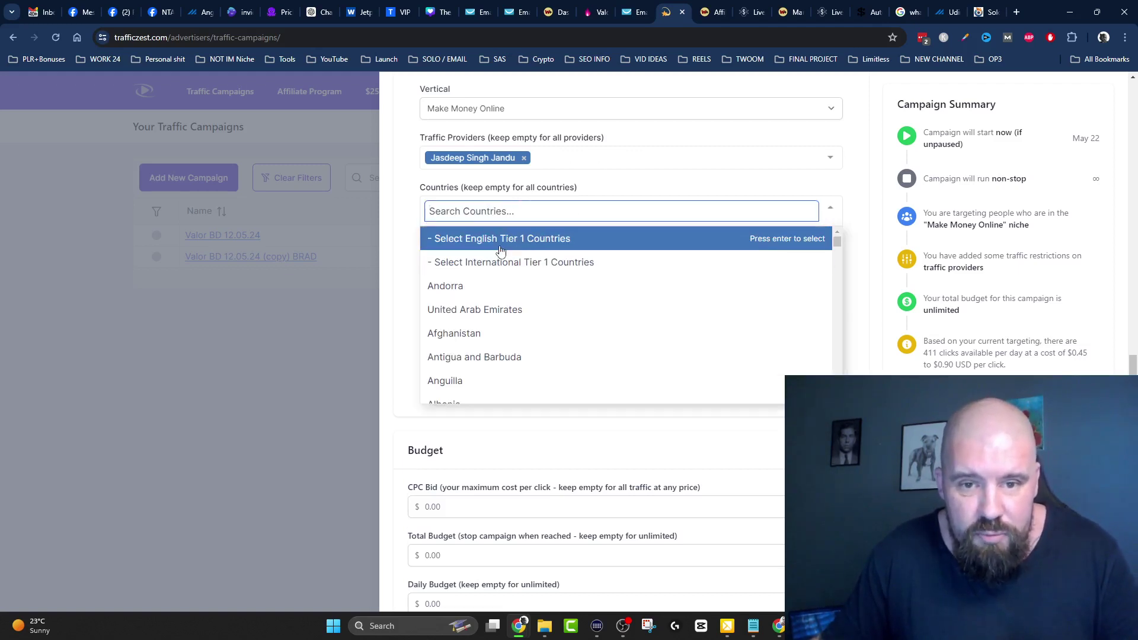
pyautogui.click(534, 243)
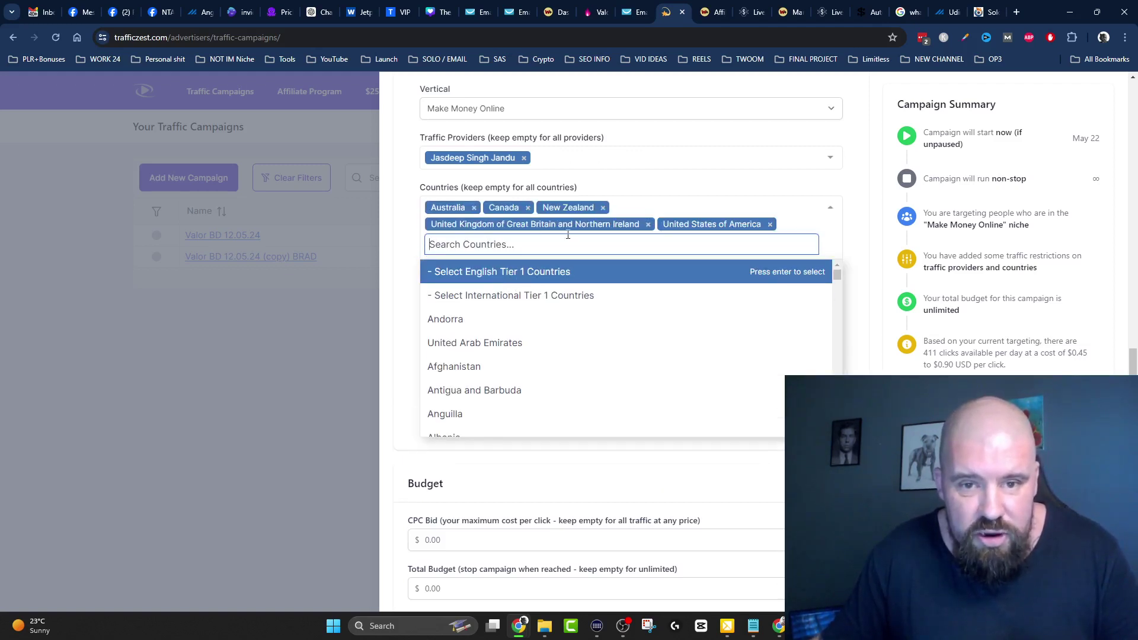
pyautogui.click(474, 209)
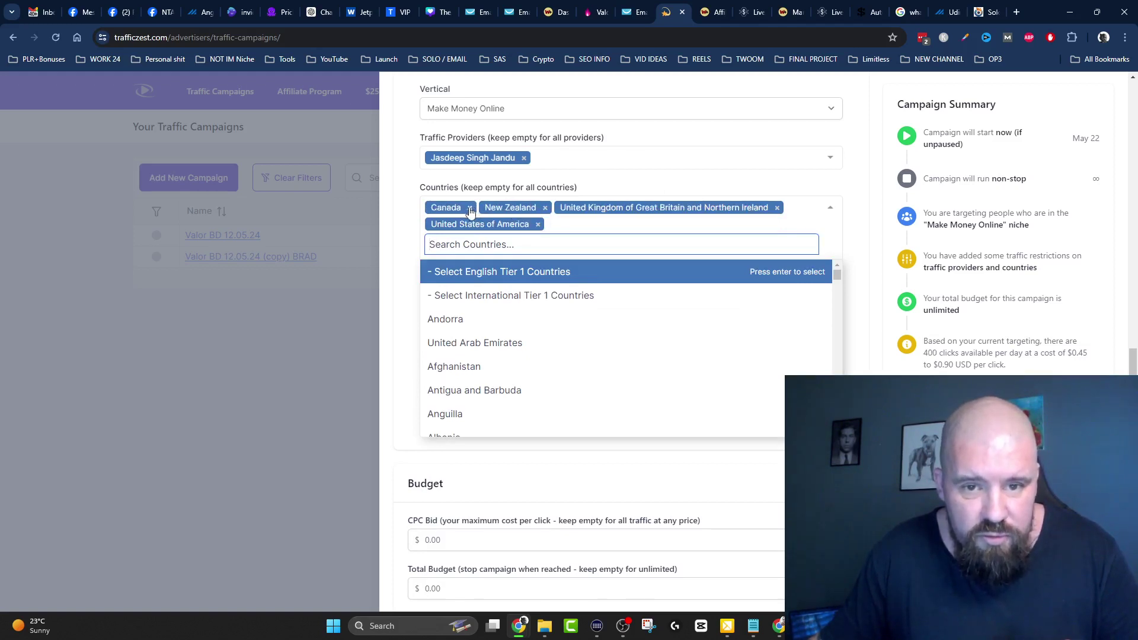
pyautogui.click(470, 208)
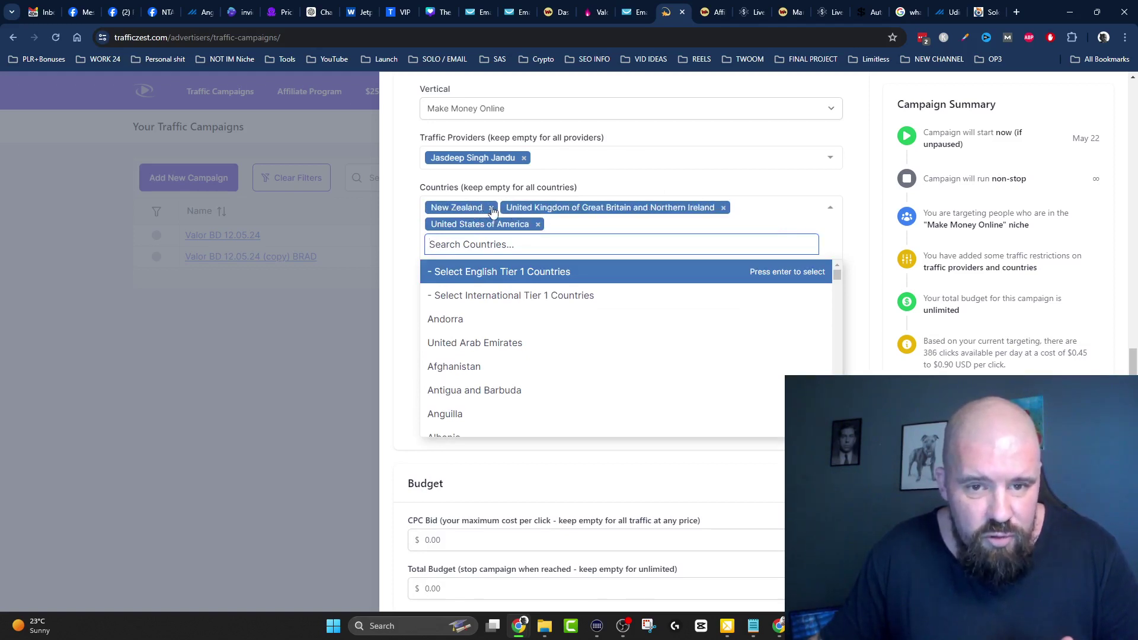
pyautogui.click(491, 209)
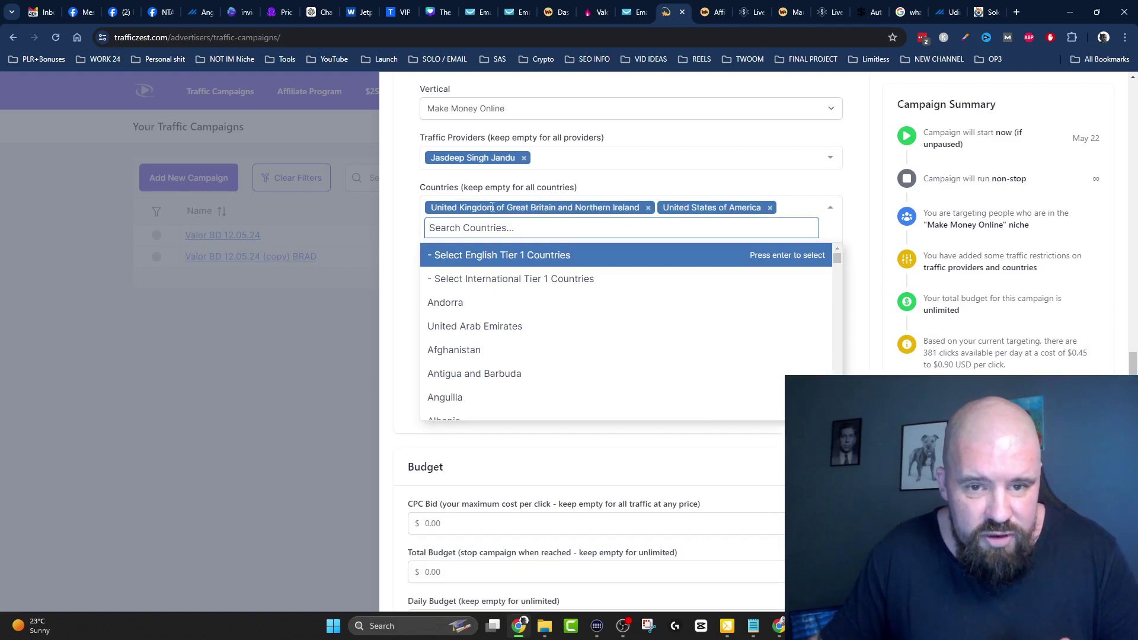
pyautogui.click(649, 210)
pyautogui.click(873, 279)
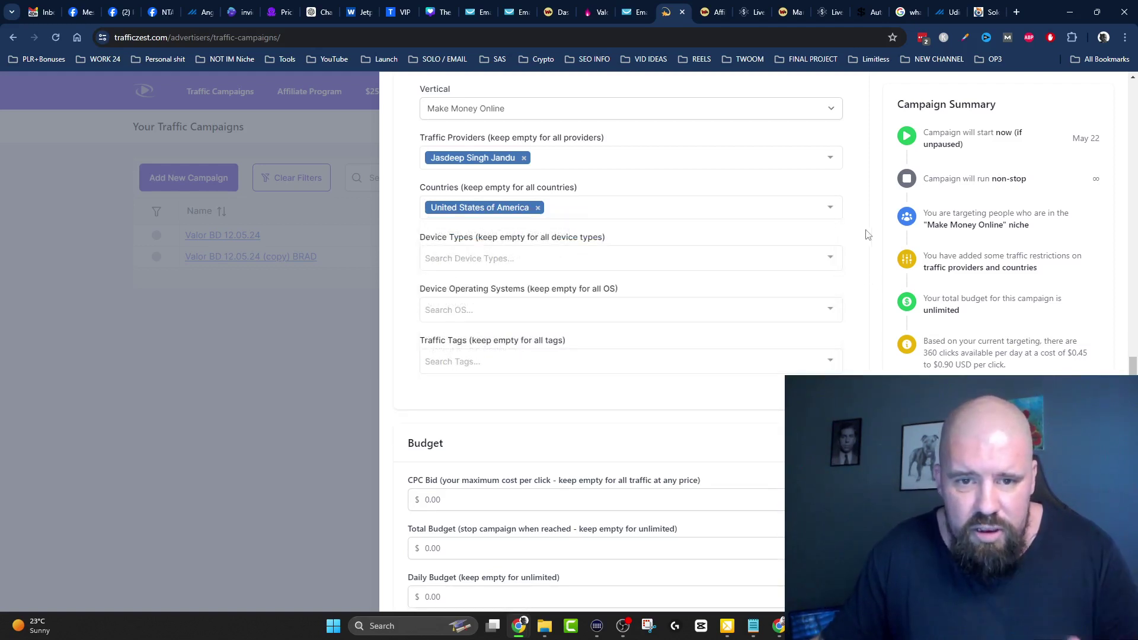
# Step: Limit the campaign's device types to Desktop
pyautogui.click(469, 258)
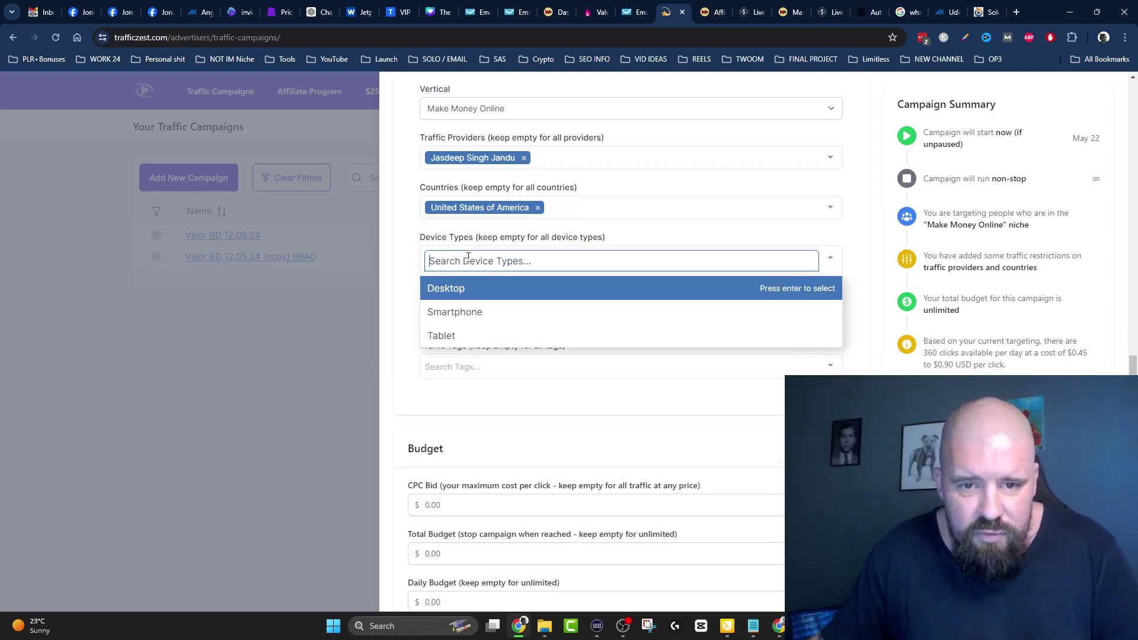
pyautogui.click(456, 293)
pyautogui.click(868, 228)
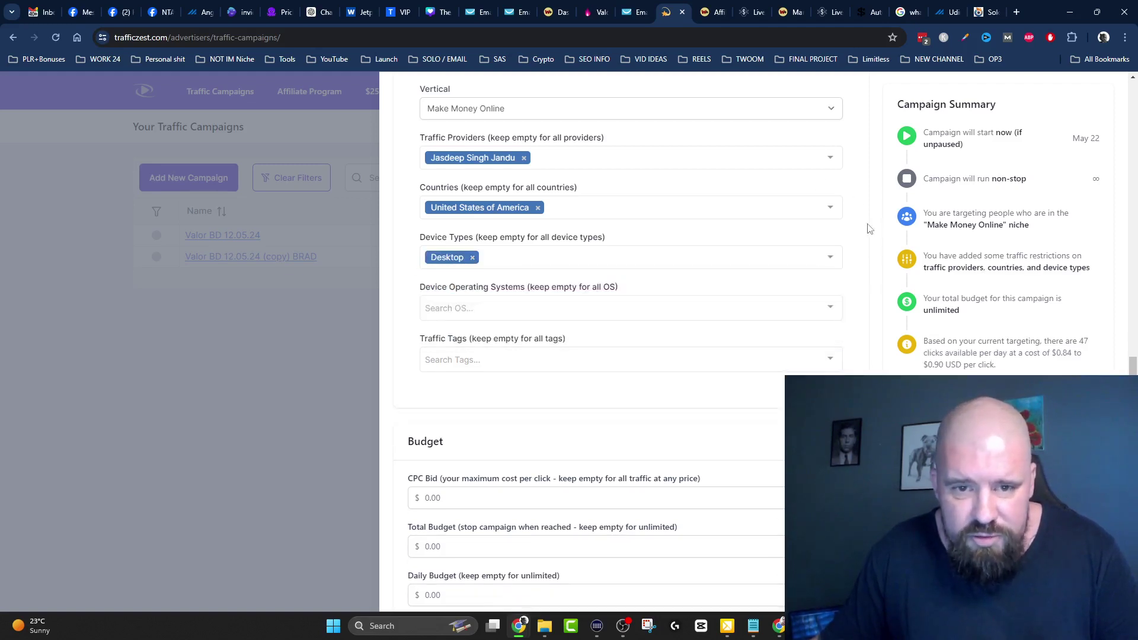
pyautogui.scroll(-2, 865, 193)
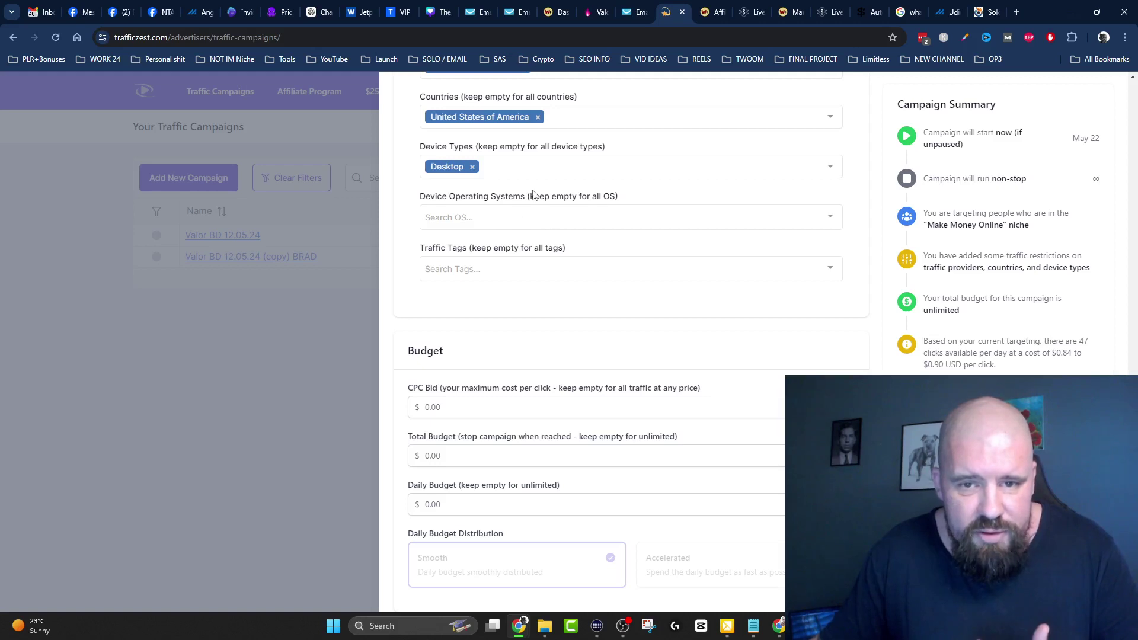
# Step: Restrict the campaign's traffic tags to email clicks, engaged clicks and nurtured email clicks
pyautogui.moveTo(530, 196); pyautogui.dragTo(638, 198)
pyautogui.click(859, 230)
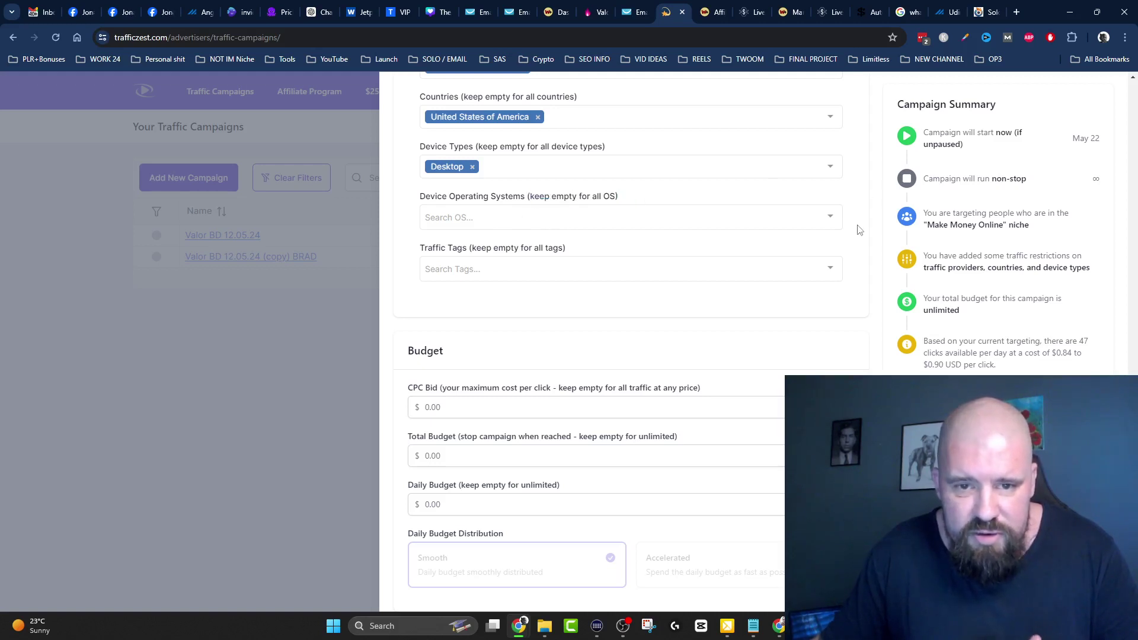
pyautogui.click(511, 271)
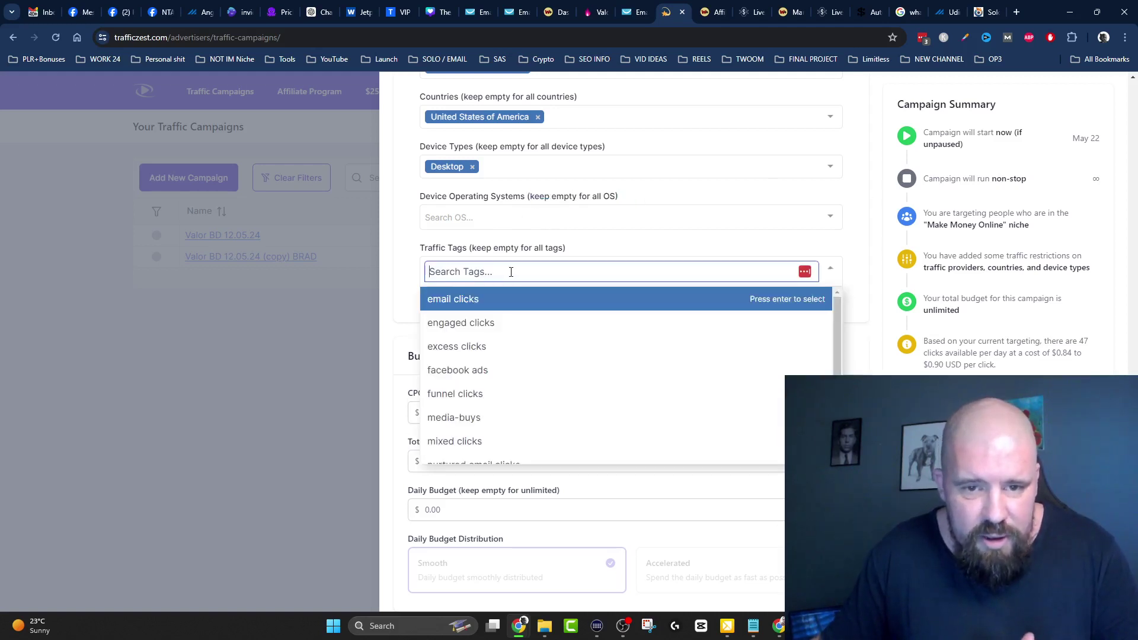
pyautogui.click(456, 302)
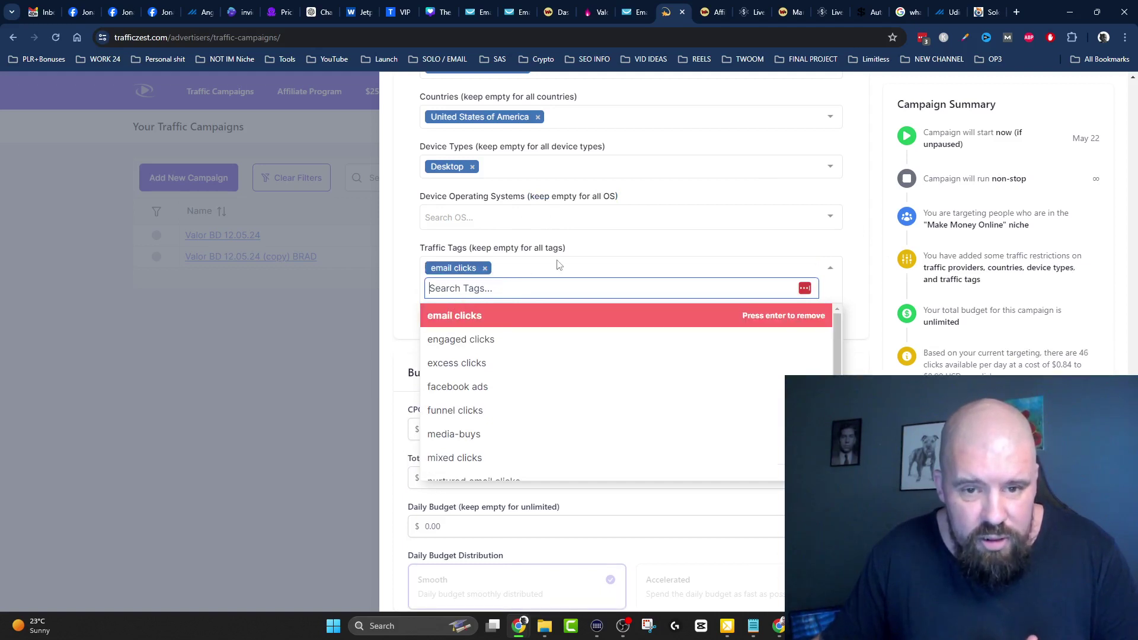
pyautogui.click(477, 342)
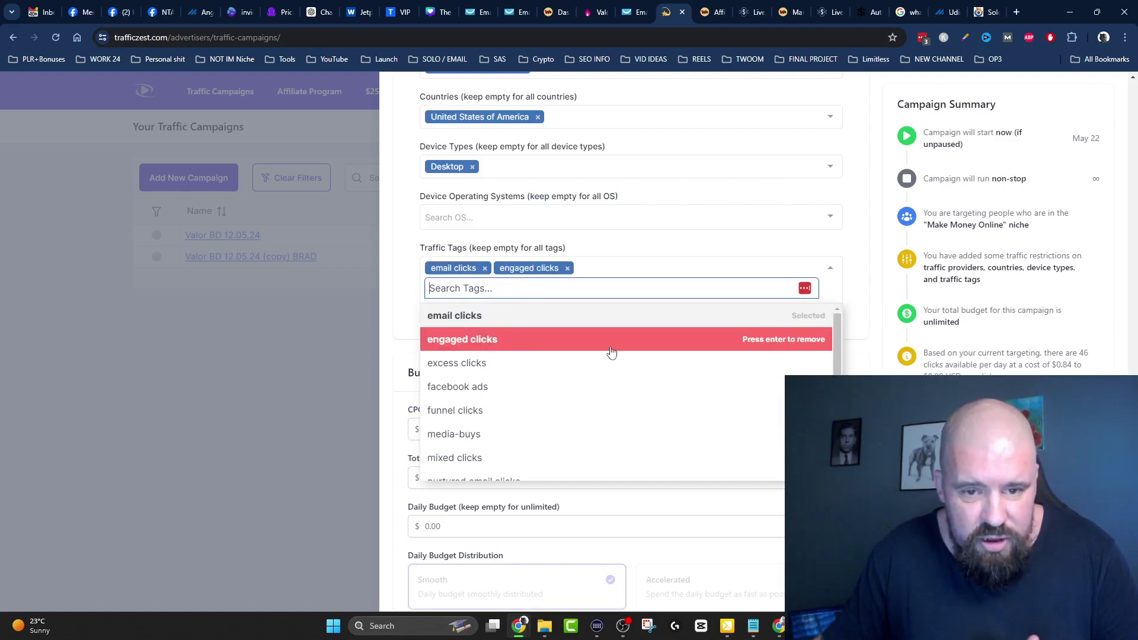
pyautogui.scroll(-2, 512, 363)
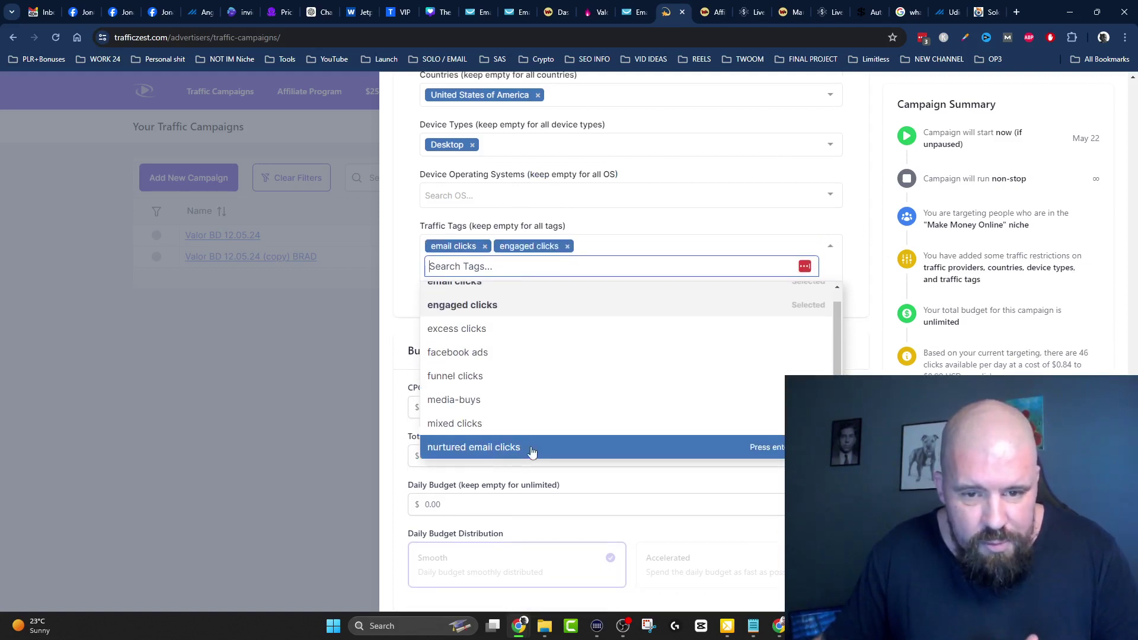
pyautogui.click(498, 449)
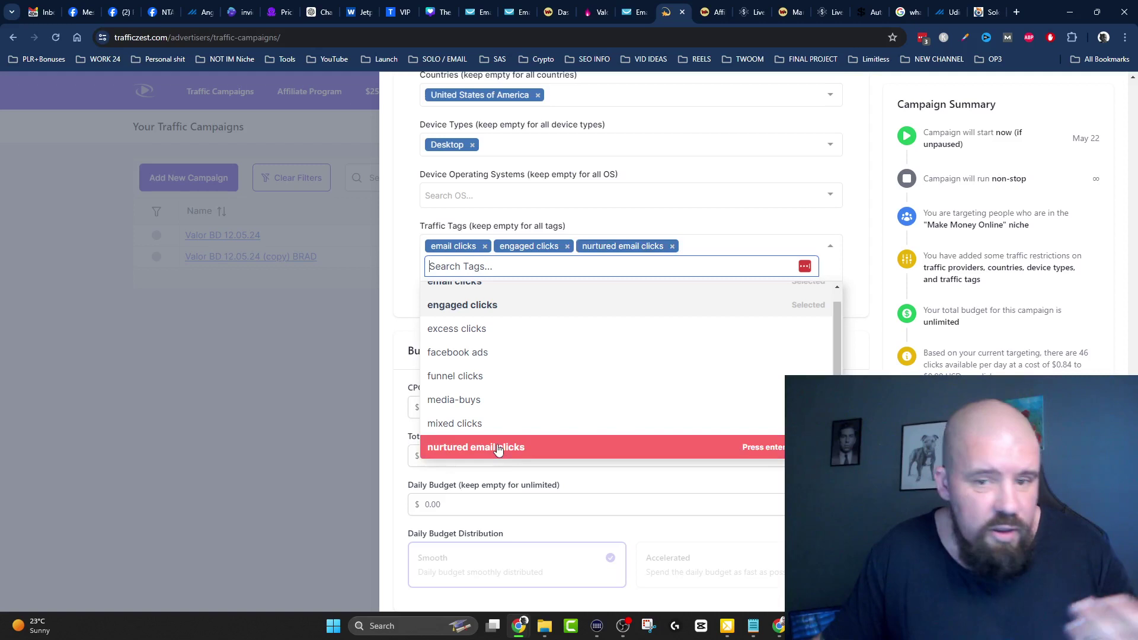
pyautogui.click(861, 212)
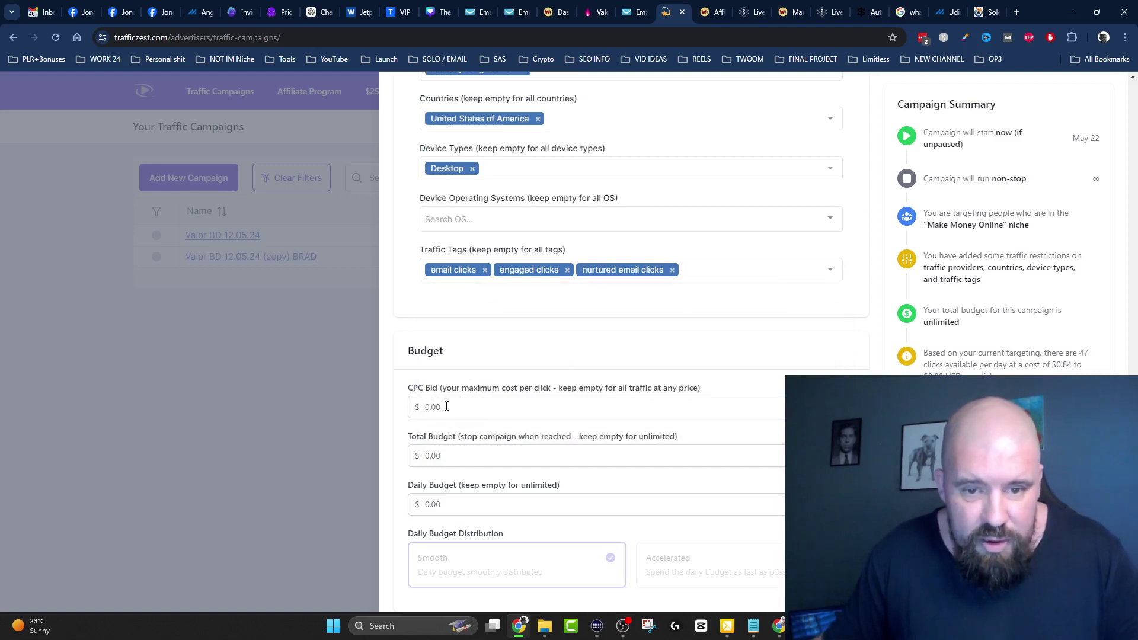
# Step: Set the campaign's maximum CPC bid to $1.50
pyautogui.click(419, 405)
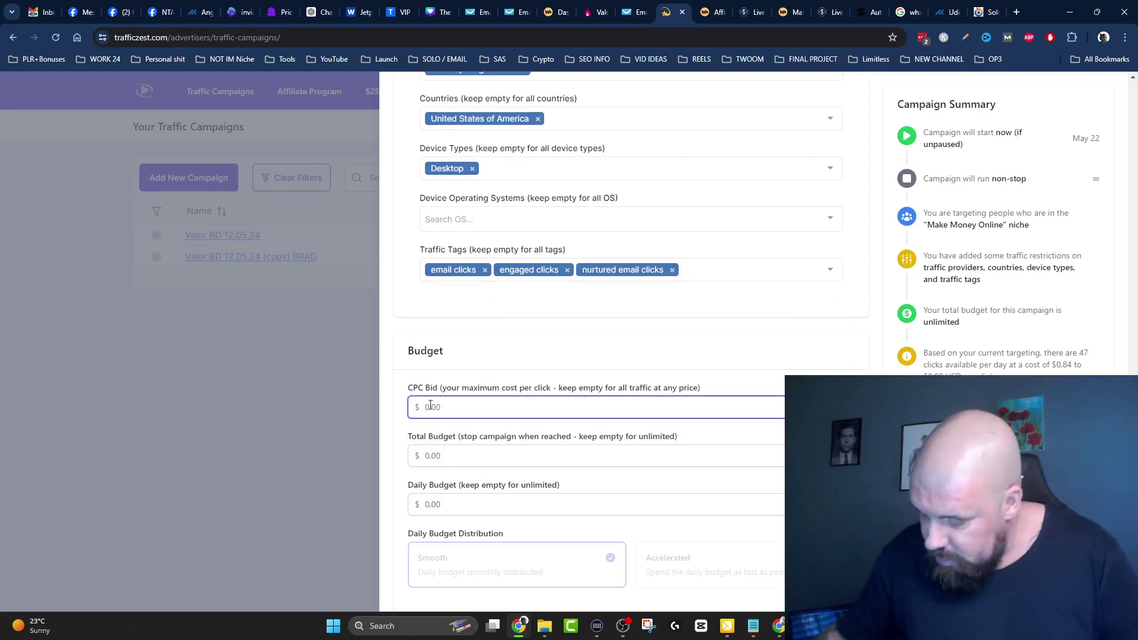
pyautogui.write('1')
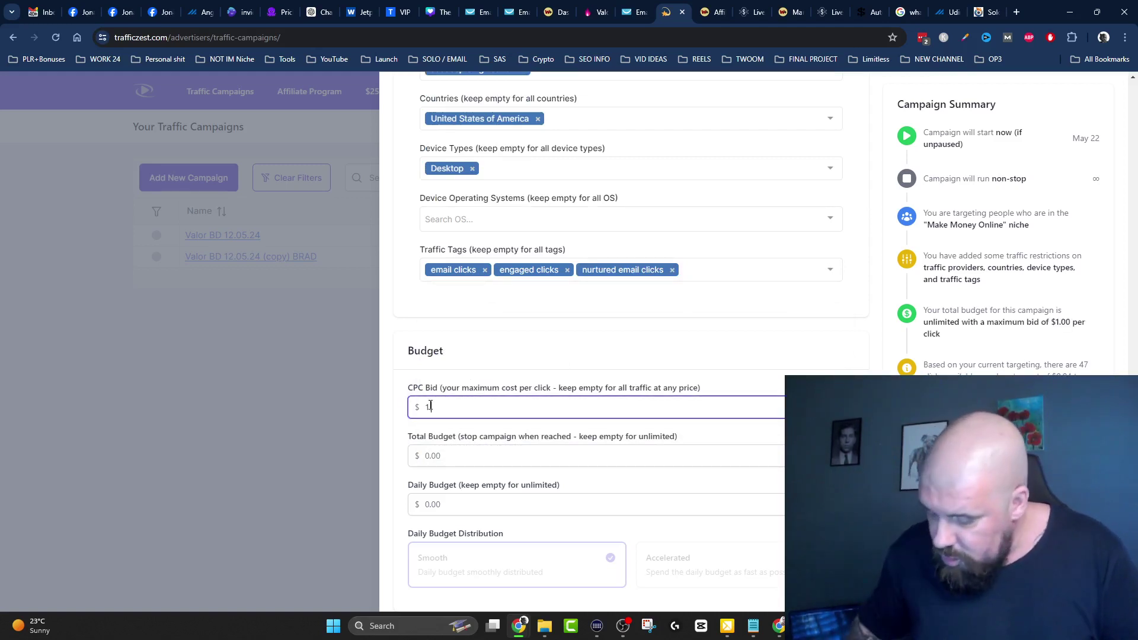
pyautogui.write('.50')
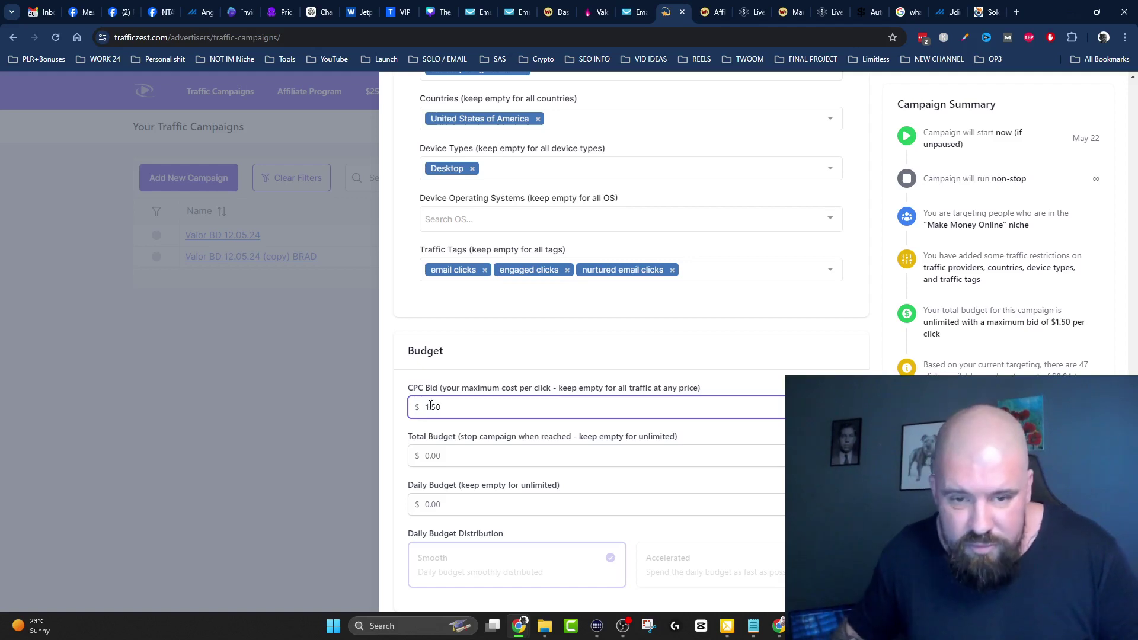
# Step: Set the campaign's total budget to $140 and its daily budget to $25
pyautogui.click(473, 456)
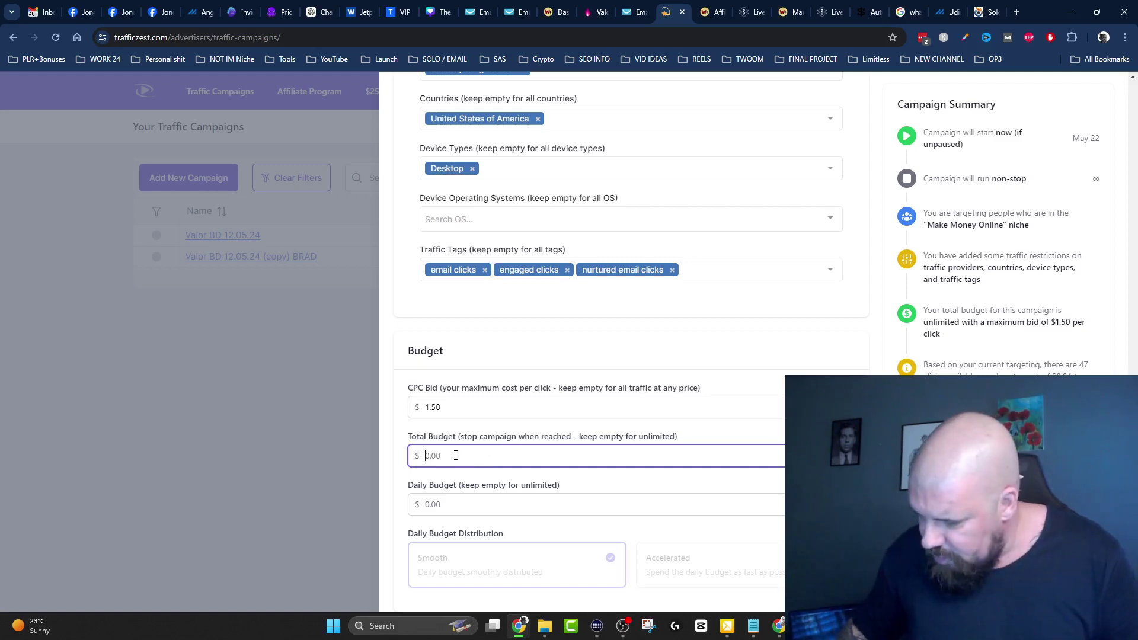
pyautogui.write('140')
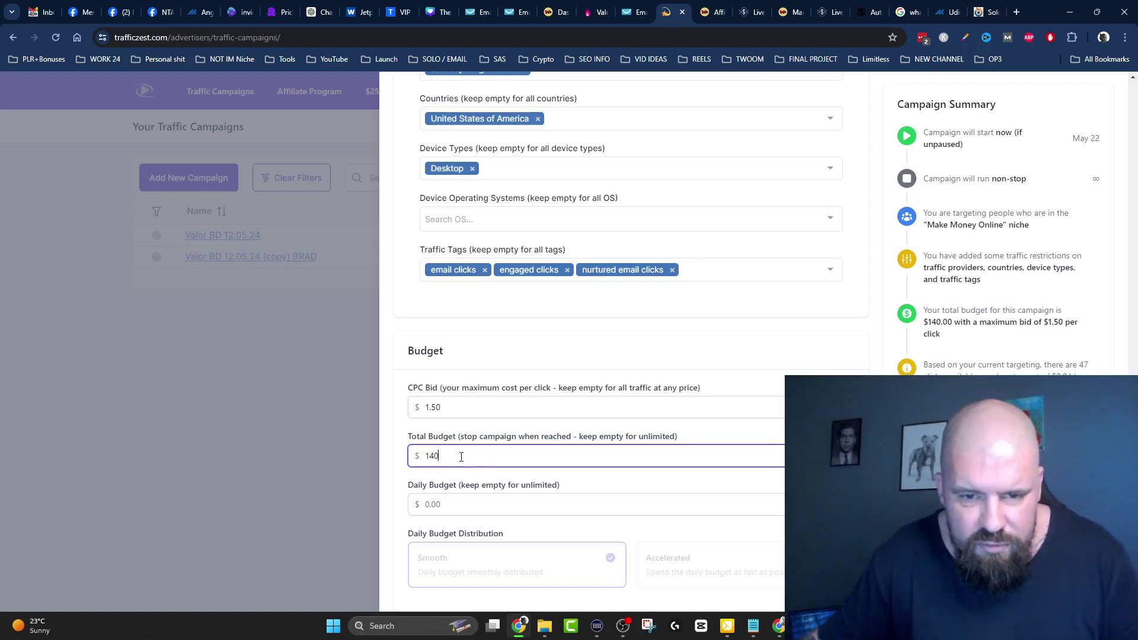
pyautogui.click(448, 505)
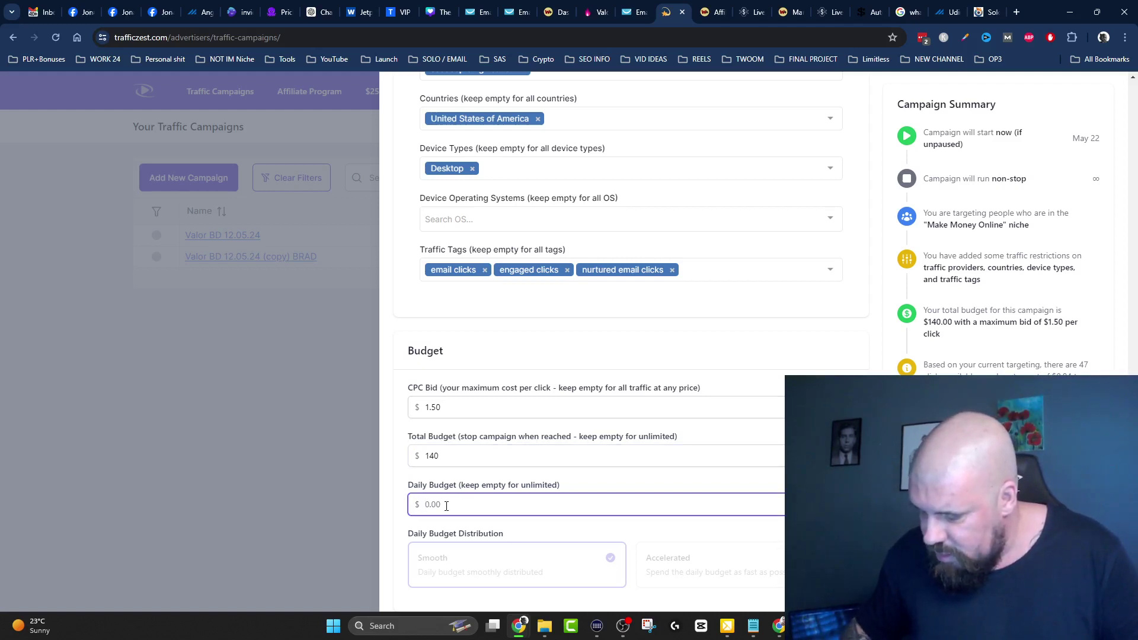
pyautogui.write('25')
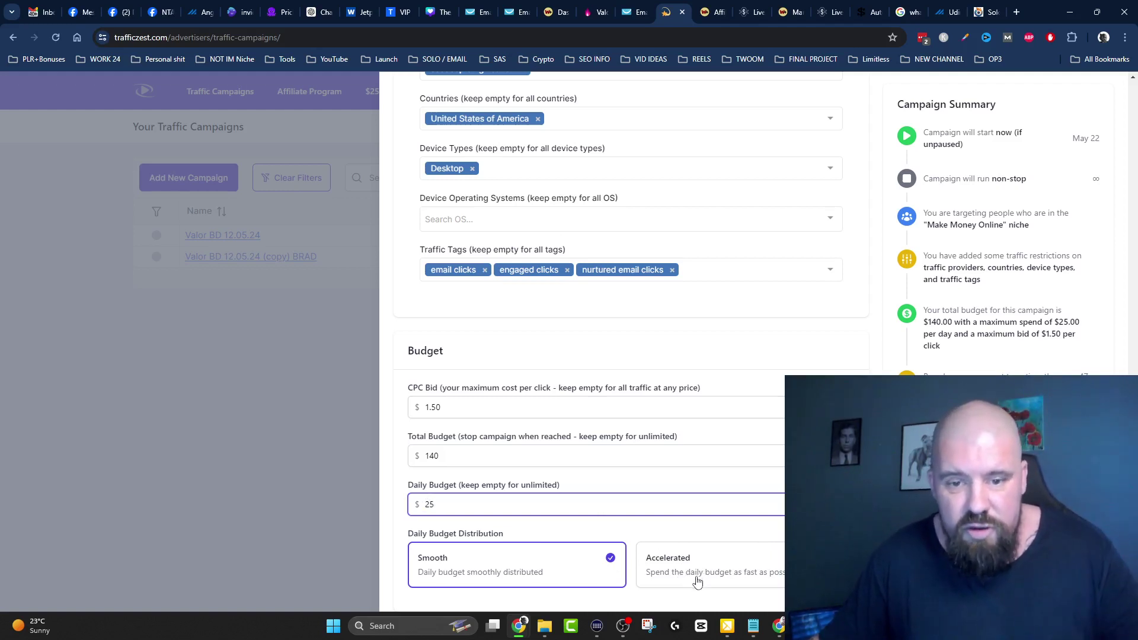
# Step: Set the campaign status to Active and save the campaign
pyautogui.click(870, 196)
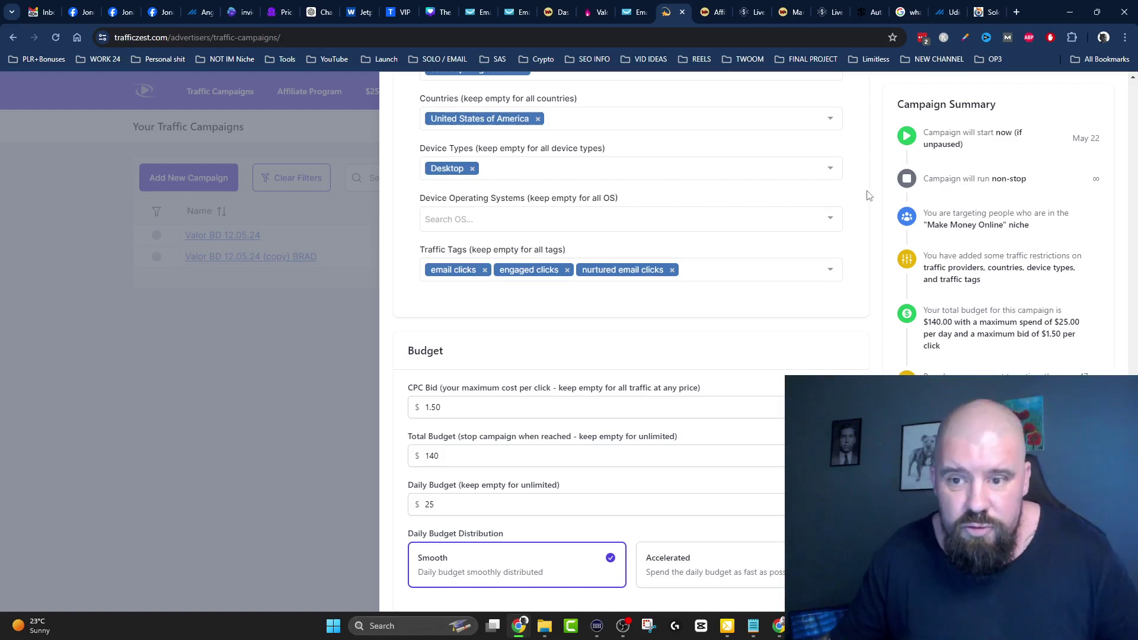
pyautogui.scroll(15, 879, 299)
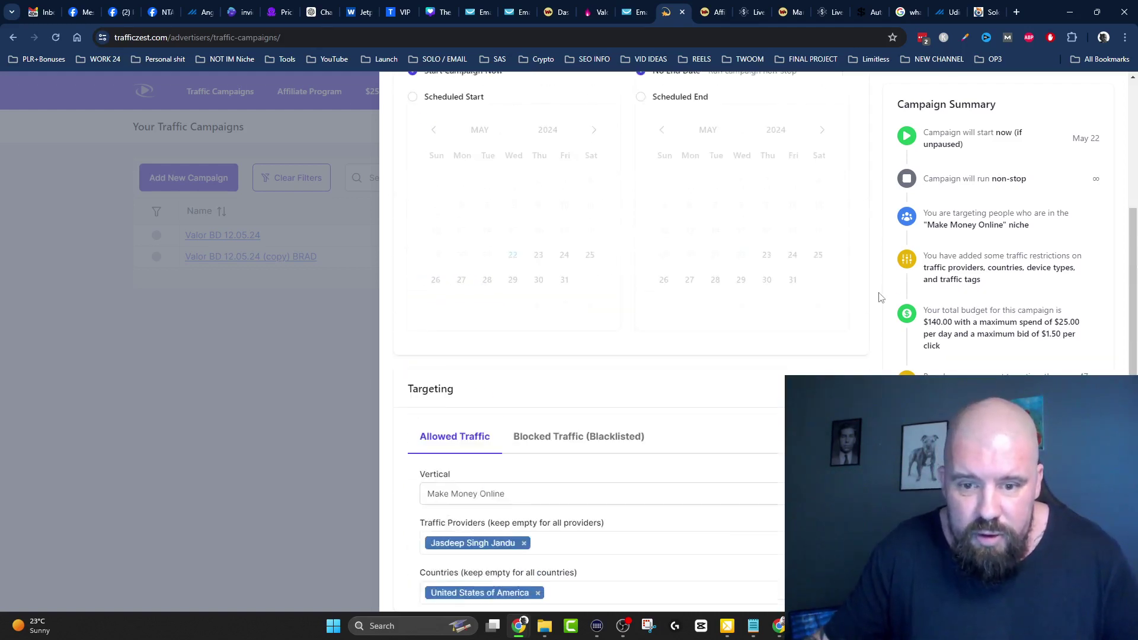
pyautogui.scroll(-12, 880, 187)
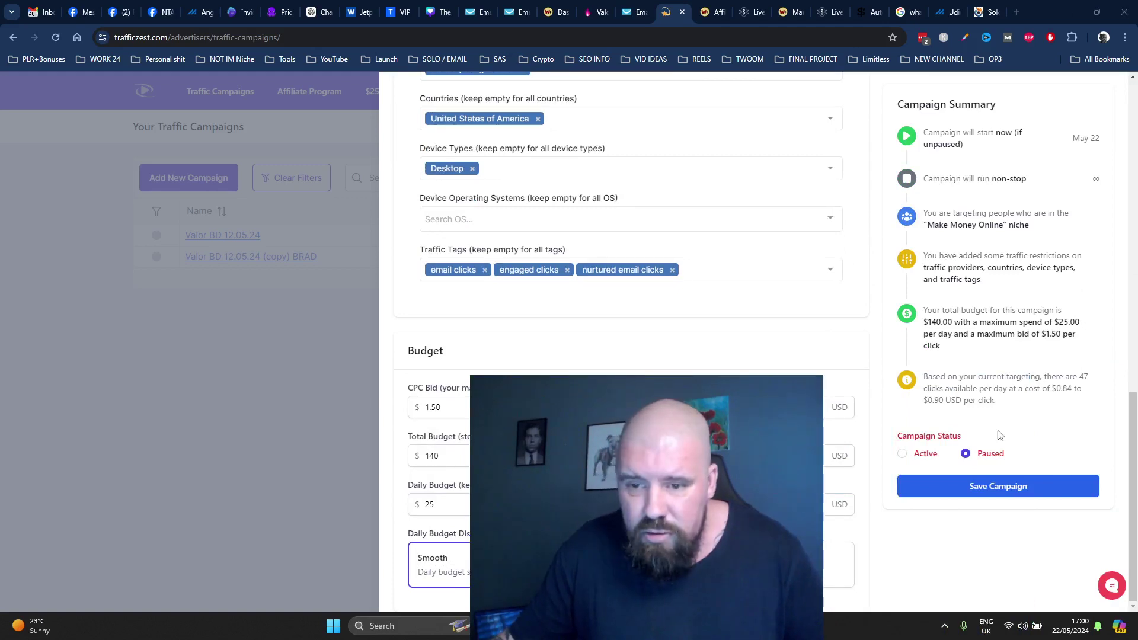
pyautogui.click(903, 454)
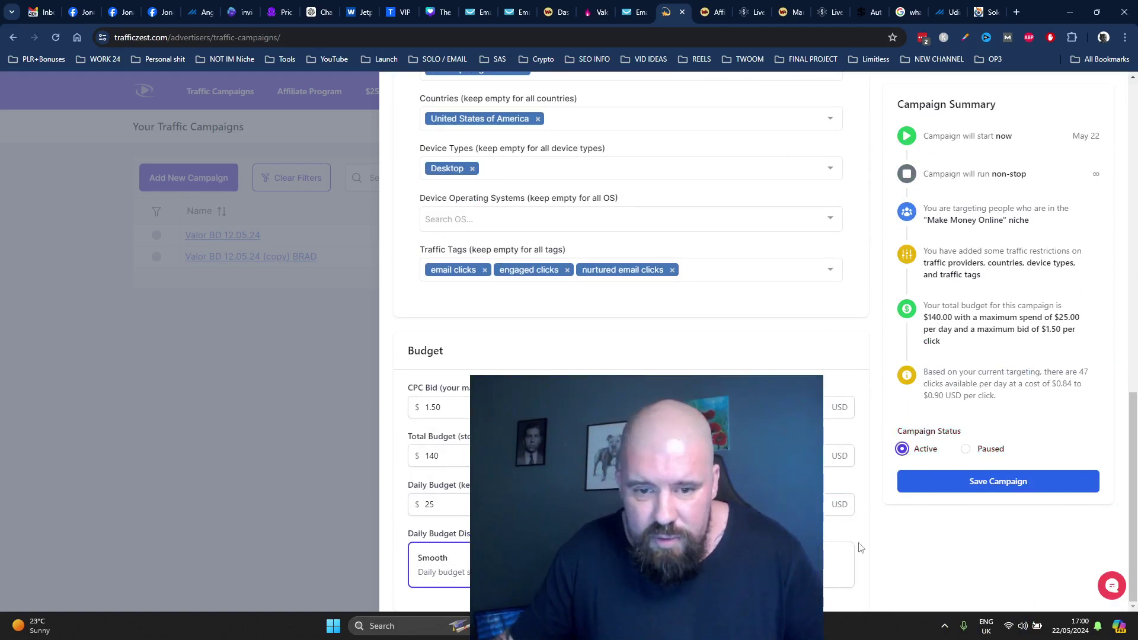
pyautogui.click(1002, 487)
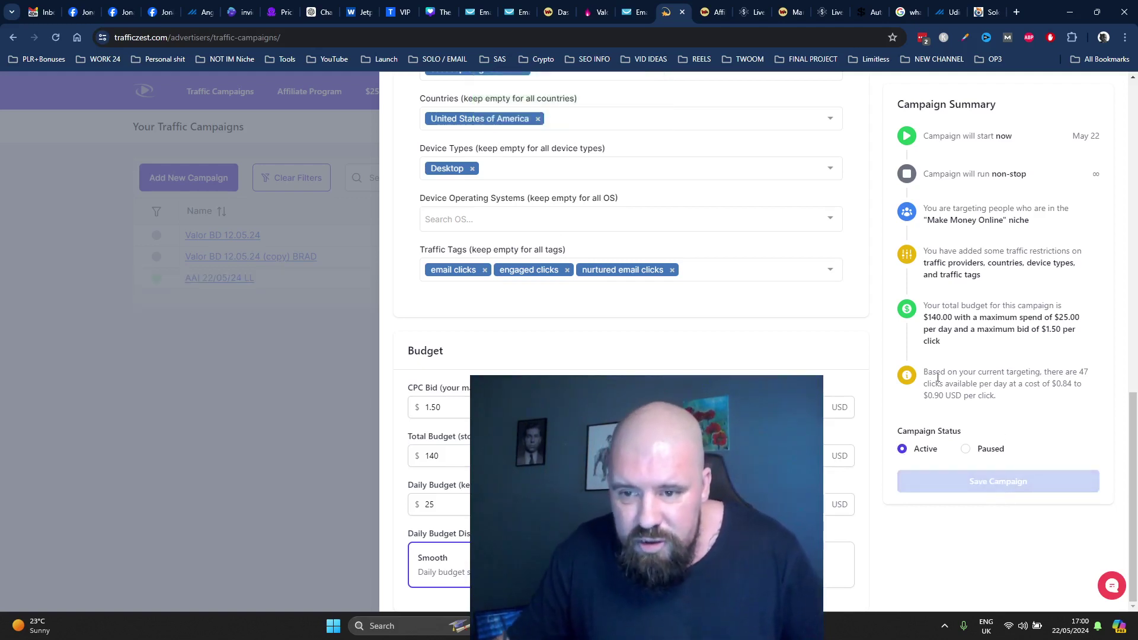
# Step: Review the saved campaign's summary, especially the estimated daily clicks and cost per click, and close the campaign setup
pyautogui.moveTo(929, 372); pyautogui.dragTo(1046, 405)
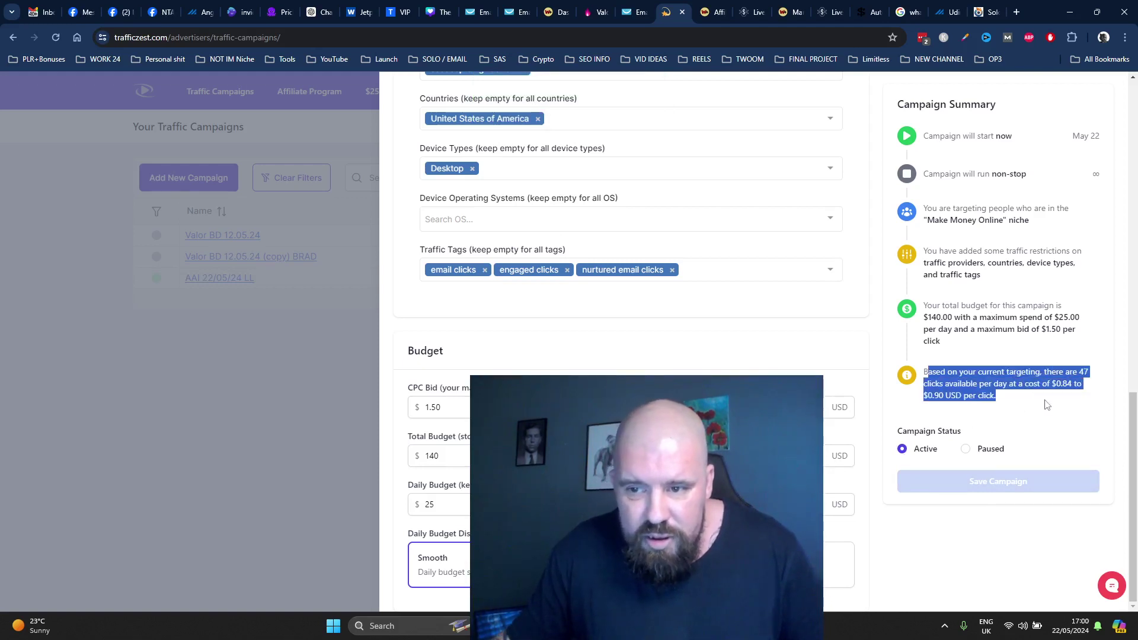
pyautogui.click(1024, 384)
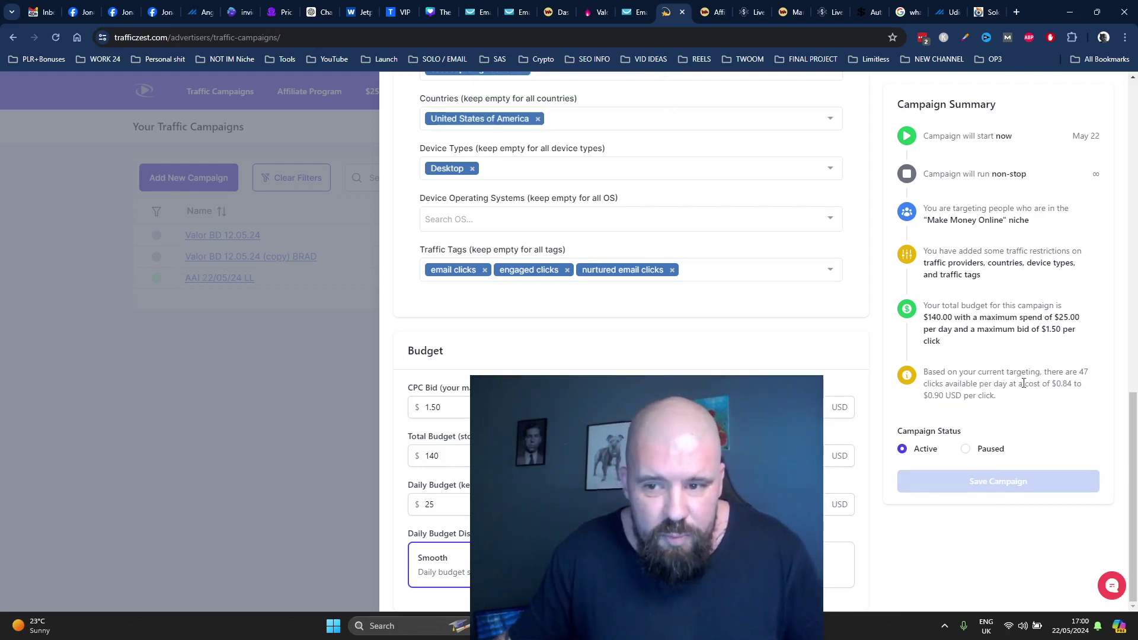
pyautogui.moveTo(1050, 384); pyautogui.dragTo(1090, 406)
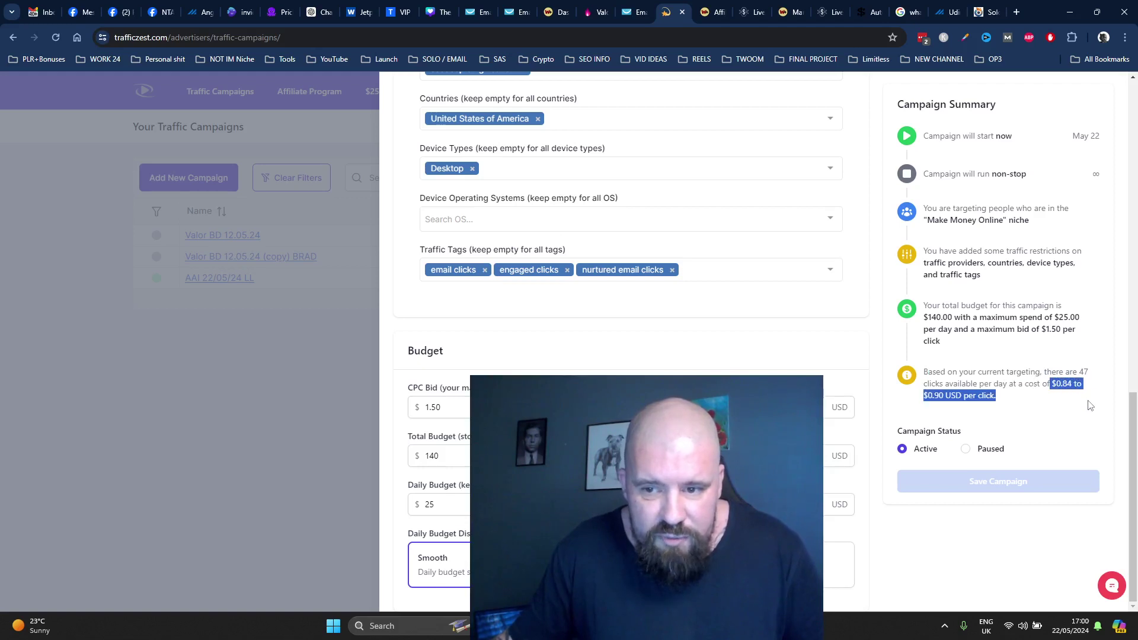
pyautogui.click(1032, 405)
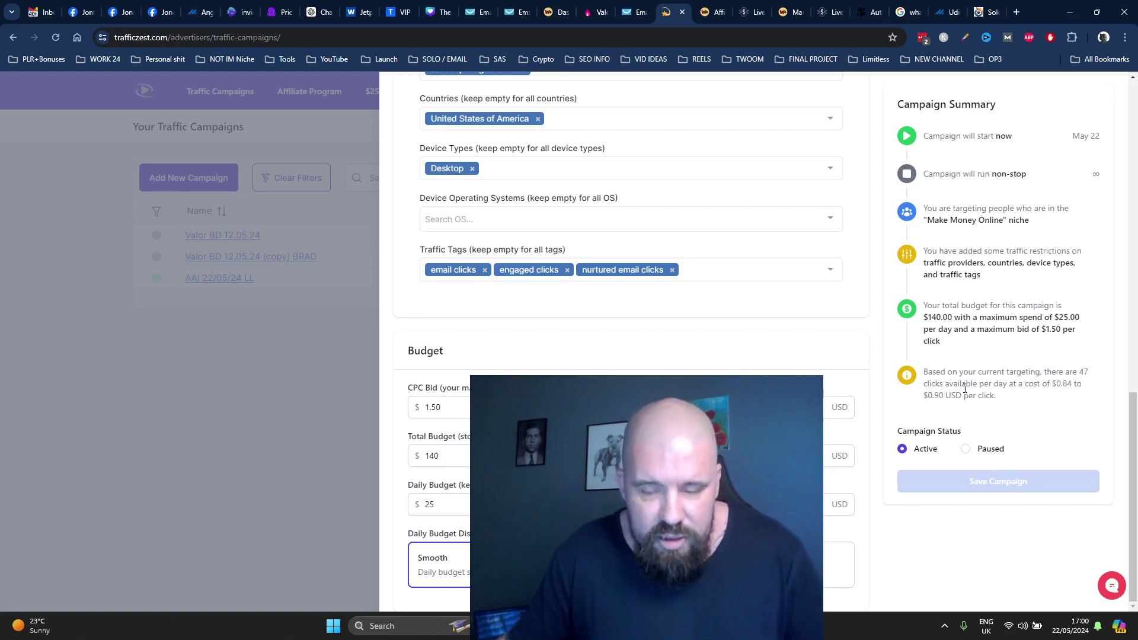
pyautogui.scroll(15, 975, 380)
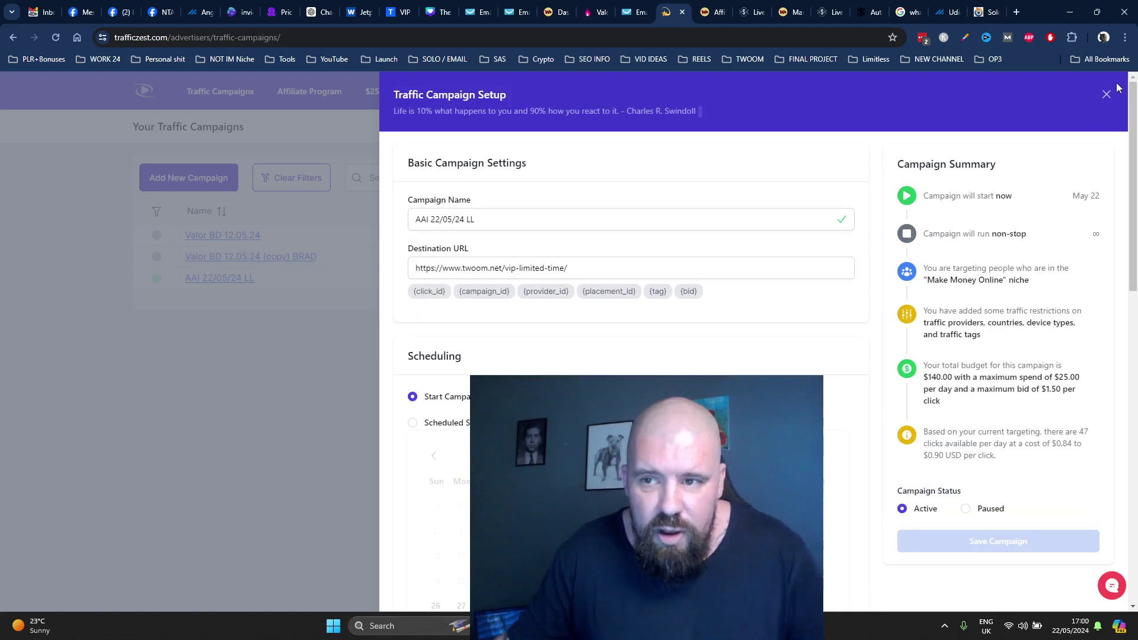
pyautogui.scroll(-12, 998, 297)
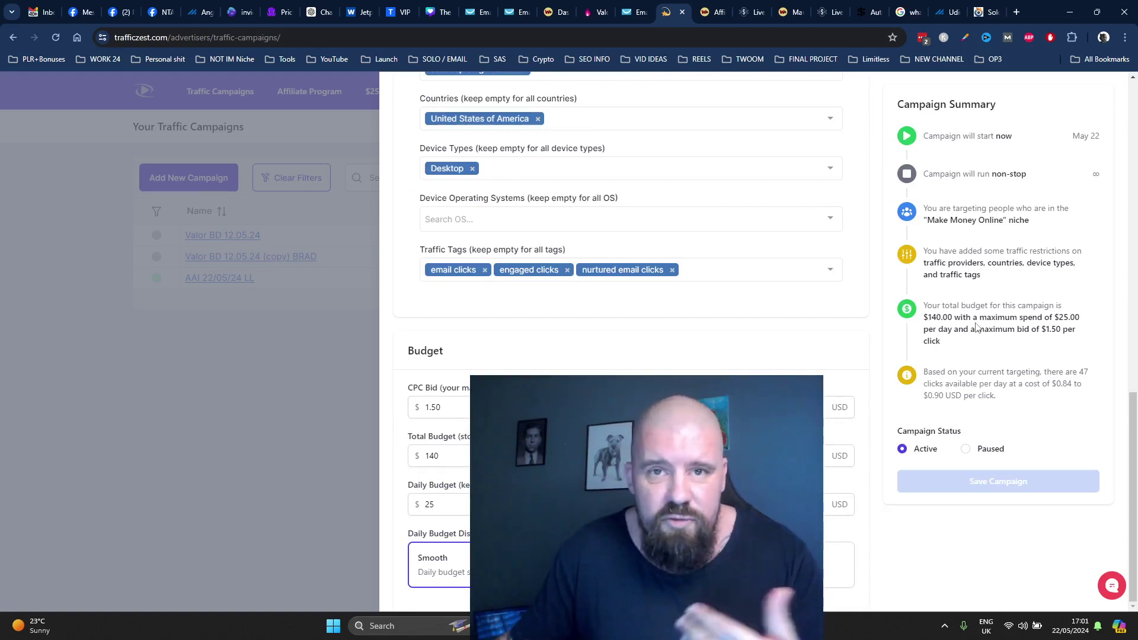
pyautogui.scroll(10, 979, 320)
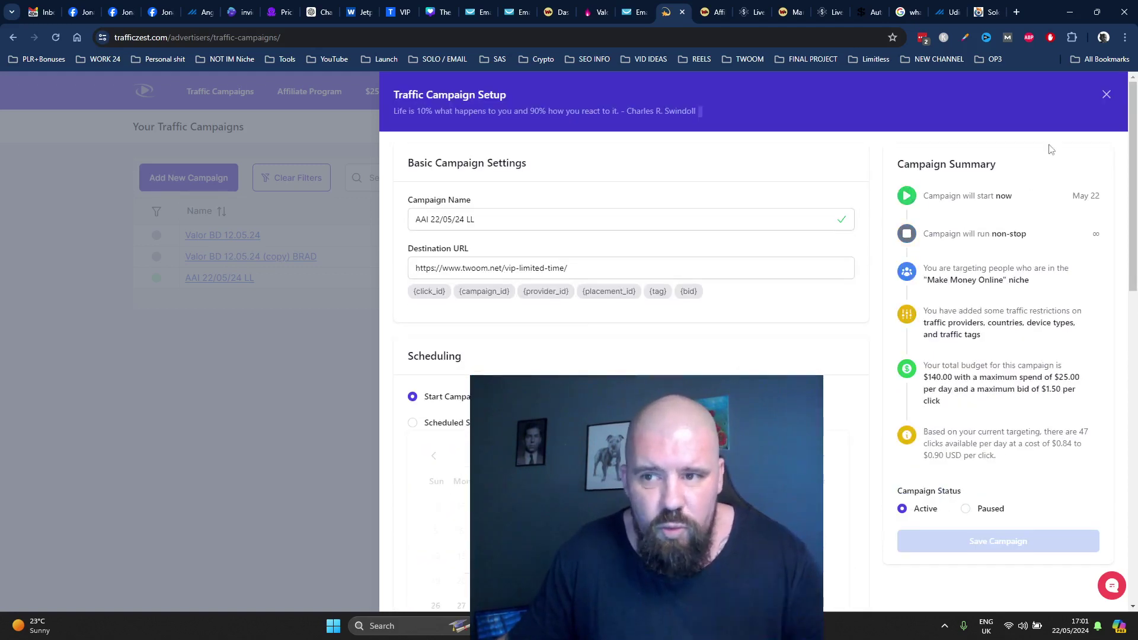
pyautogui.click(1107, 96)
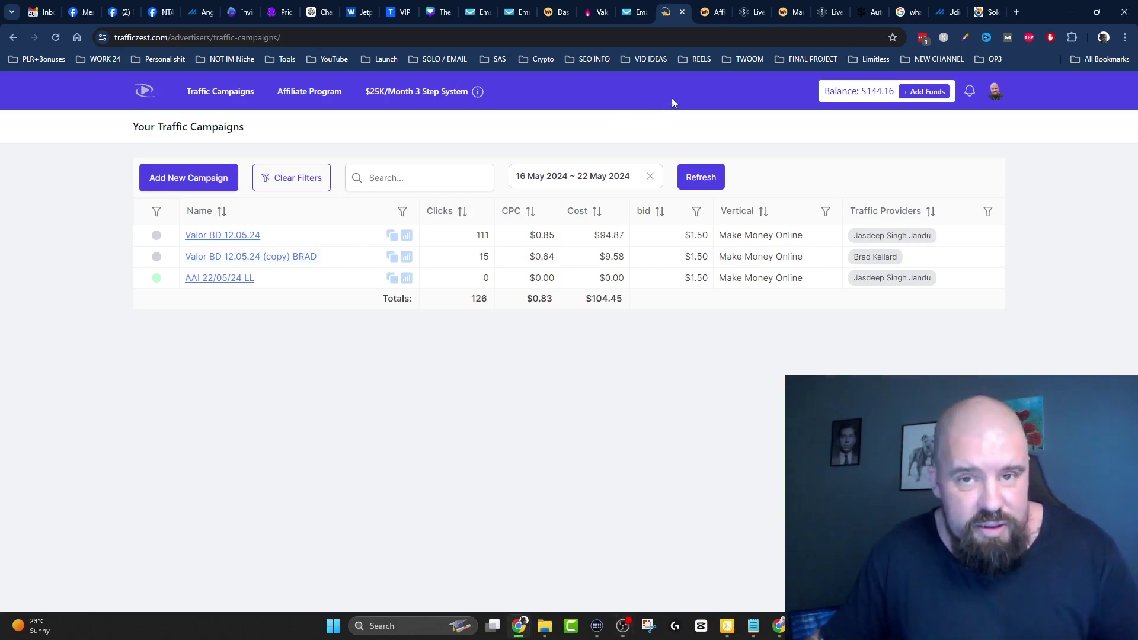
# Step: Switch to the Auto-Affiliate AI sales page on luthersoffers.com and look through it
pyautogui.click(868, 8)
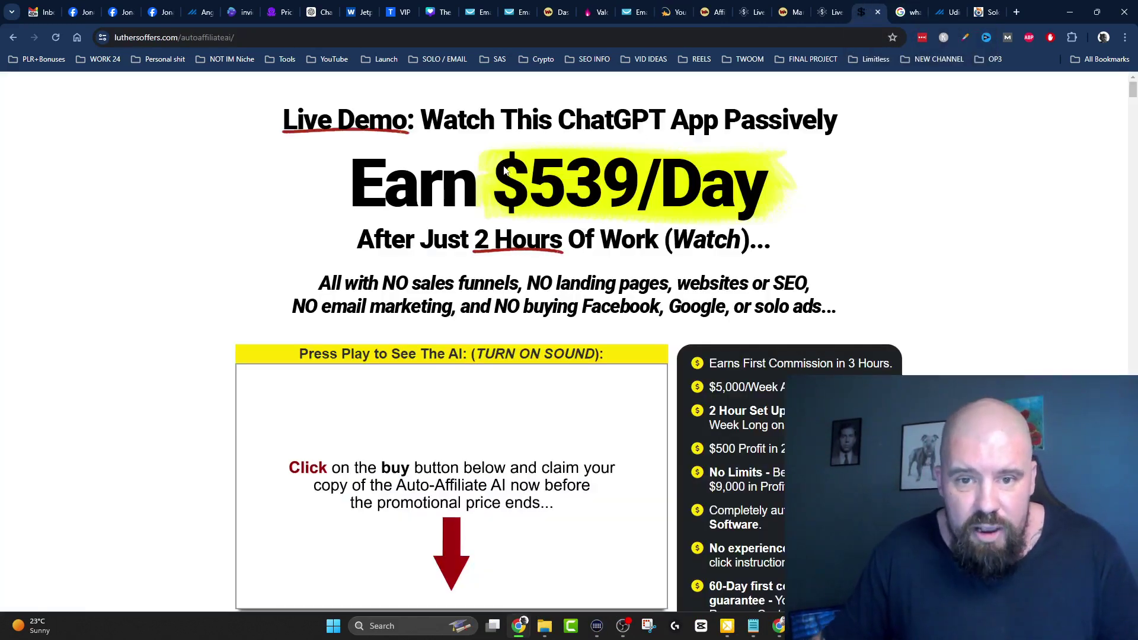
pyautogui.scroll(-9, 504, 170)
pyautogui.scroll(9, 546, 329)
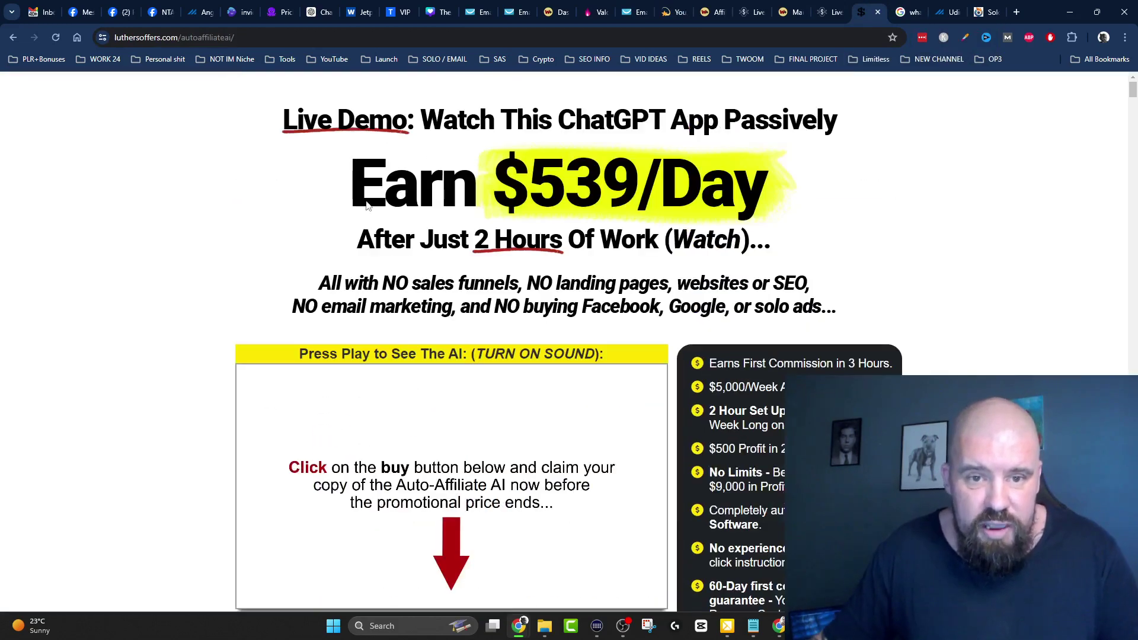